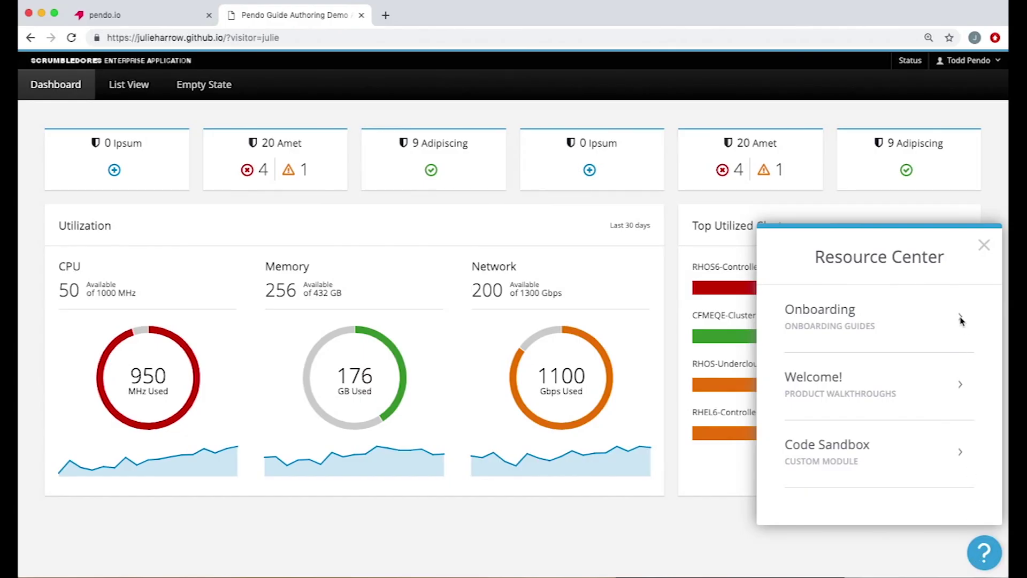
- Preview the demo's Onboarding, Welcome! and Code Sandbox modules, then switch to the pendo.io dashboard tab
{"action": "left_click", "coordinate": [962, 320]}
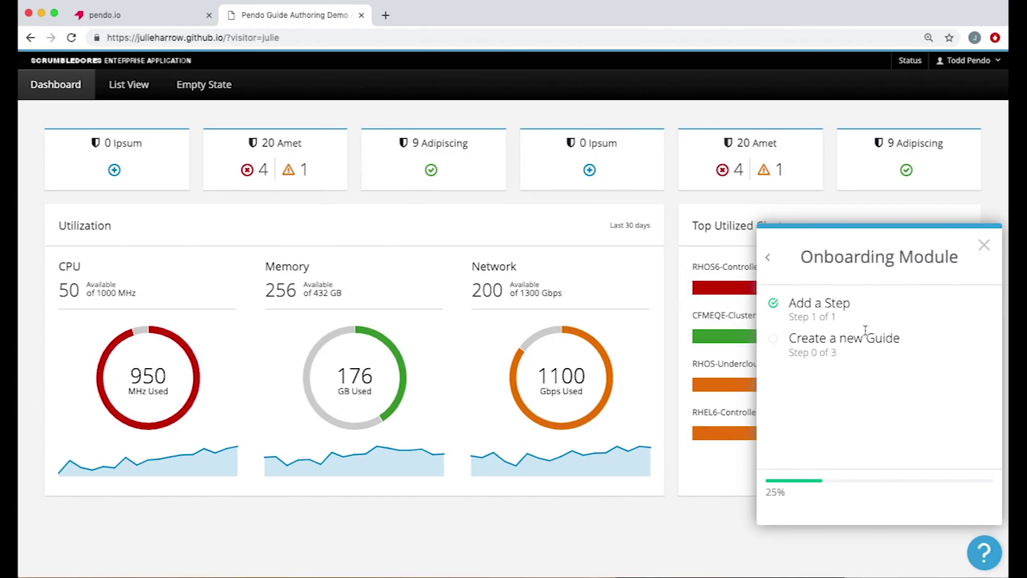
{"action": "left_click", "coordinate": [769, 257]}
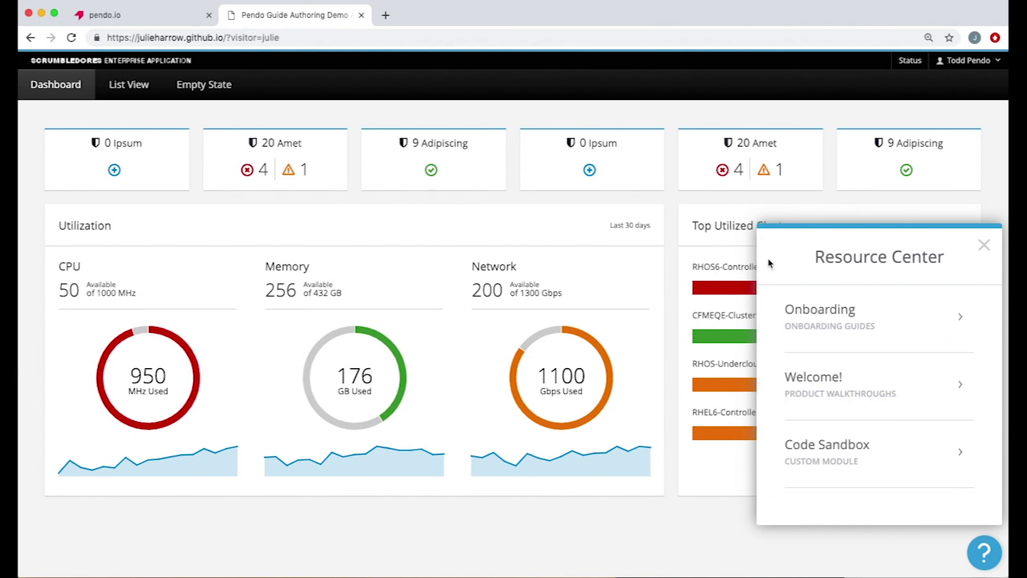
{"action": "left_click", "coordinate": [807, 384]}
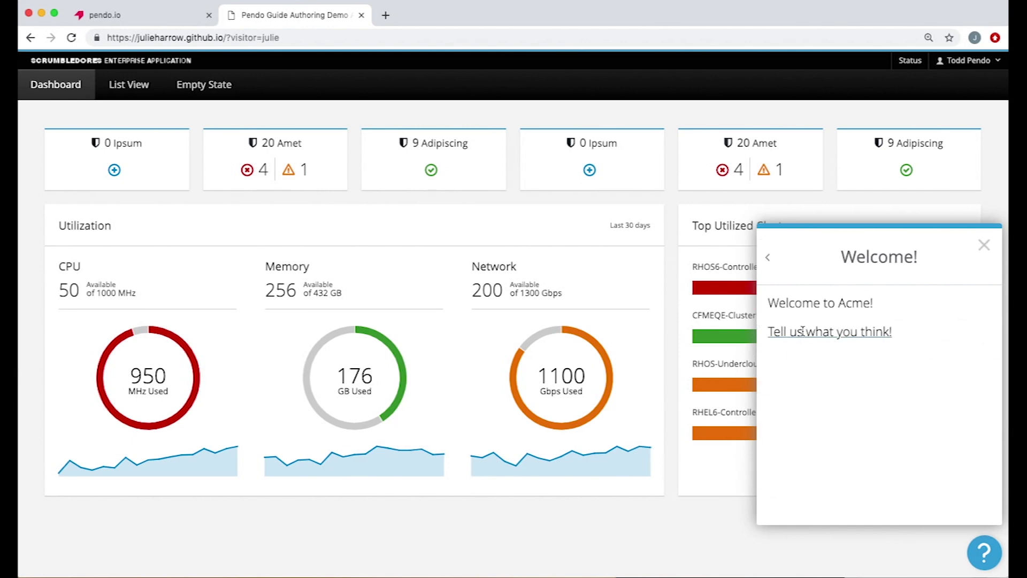
{"action": "left_click", "coordinate": [771, 262]}
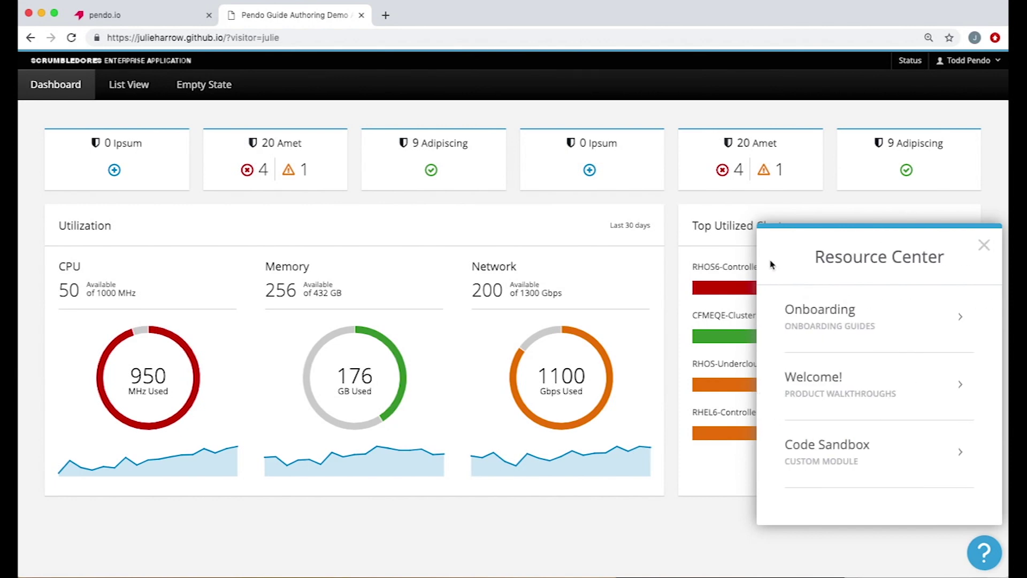
{"action": "left_click", "coordinate": [802, 449]}
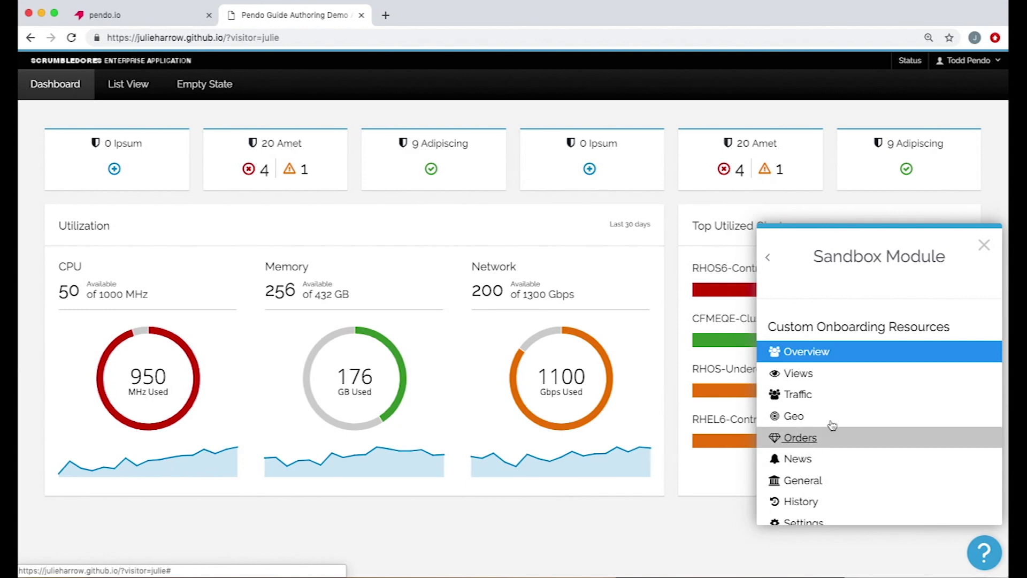
{"action": "left_click", "coordinate": [984, 245]}
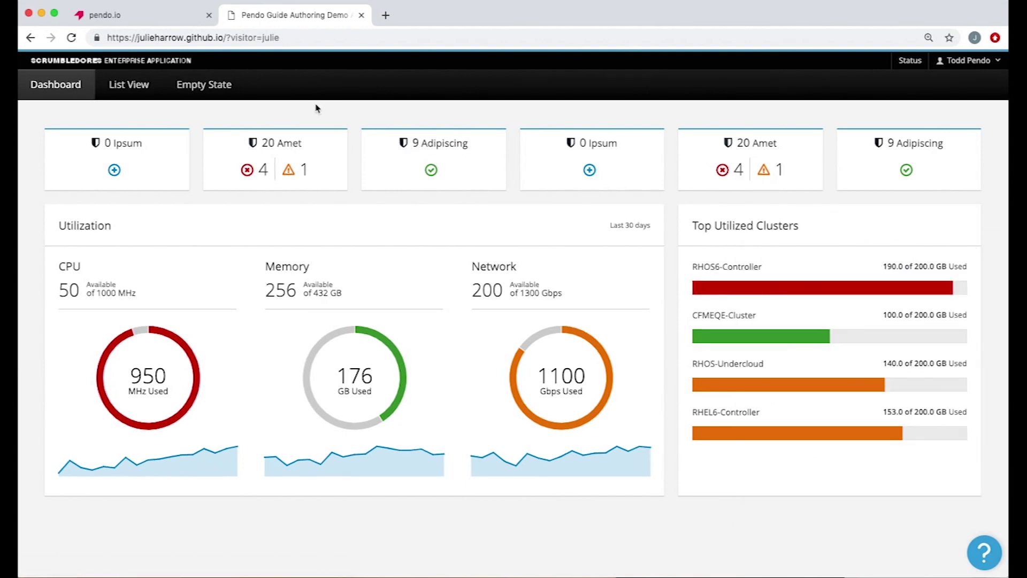
{"action": "left_click", "coordinate": [148, 19]}
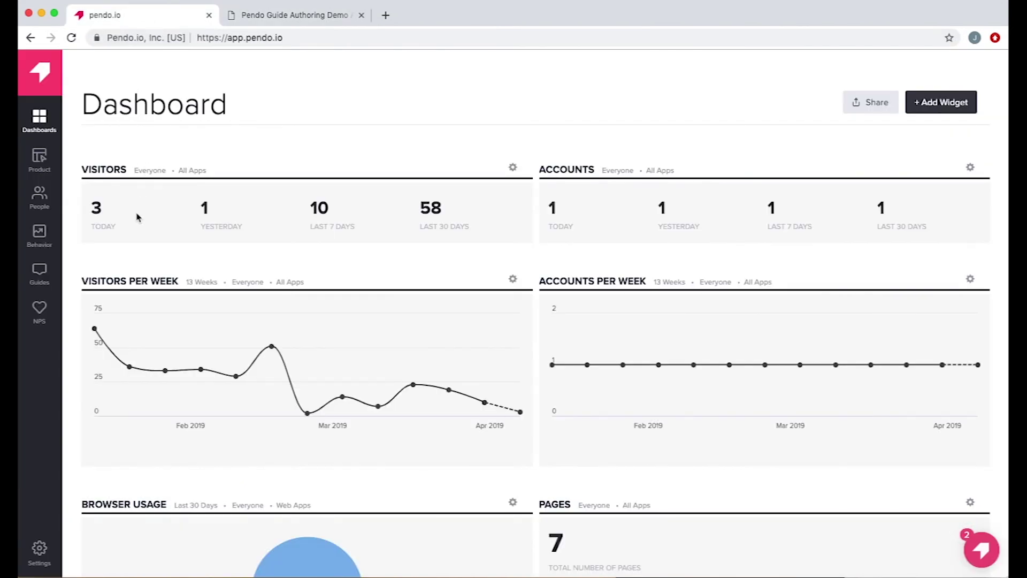
- Go to Guides > Resource Center and start creating a new Resource Center
{"action": "mouse_move", "coordinate": [46, 276]}
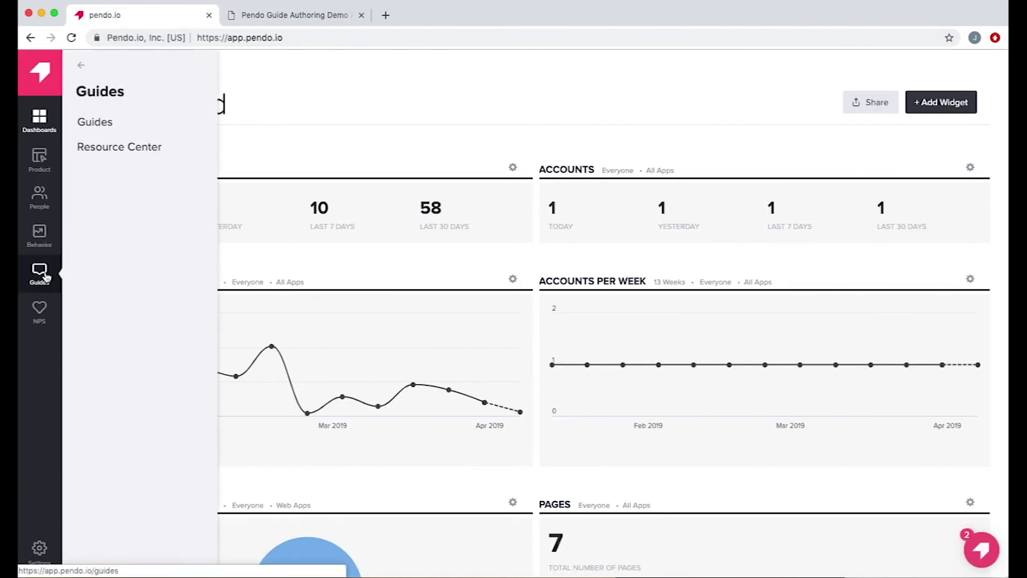
{"action": "left_click", "coordinate": [134, 153]}
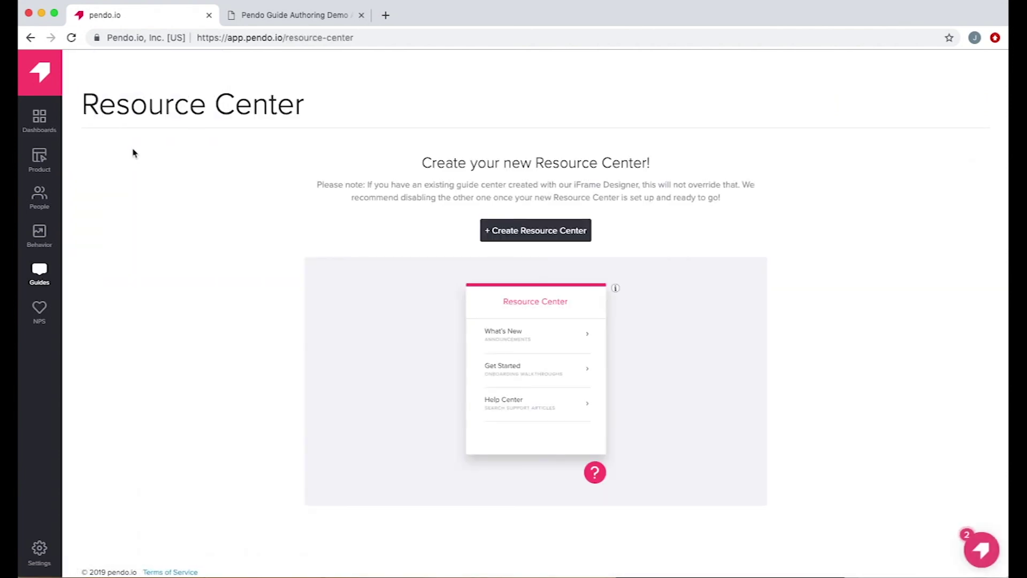
{"action": "left_click", "coordinate": [534, 241]}
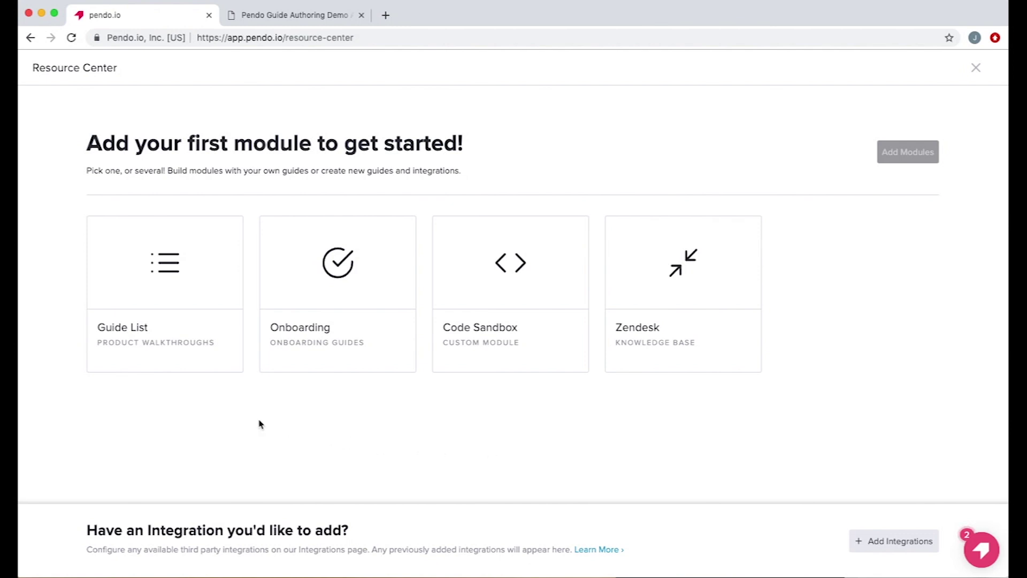
- Select the Onboarding module card and add it to the Resource Center draft
{"action": "mouse_move", "coordinate": [166, 371]}
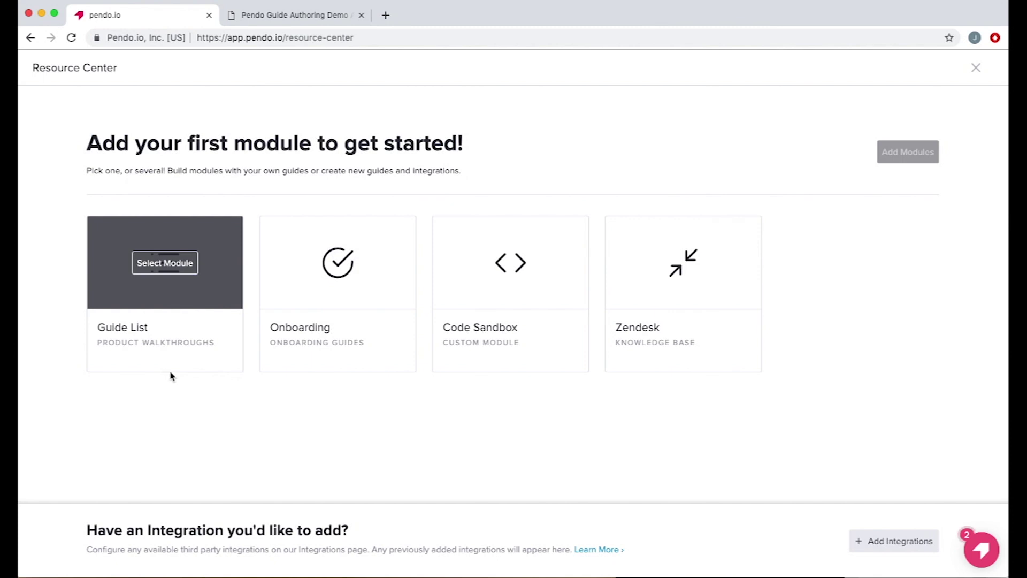
{"action": "mouse_move", "coordinate": [523, 368]}
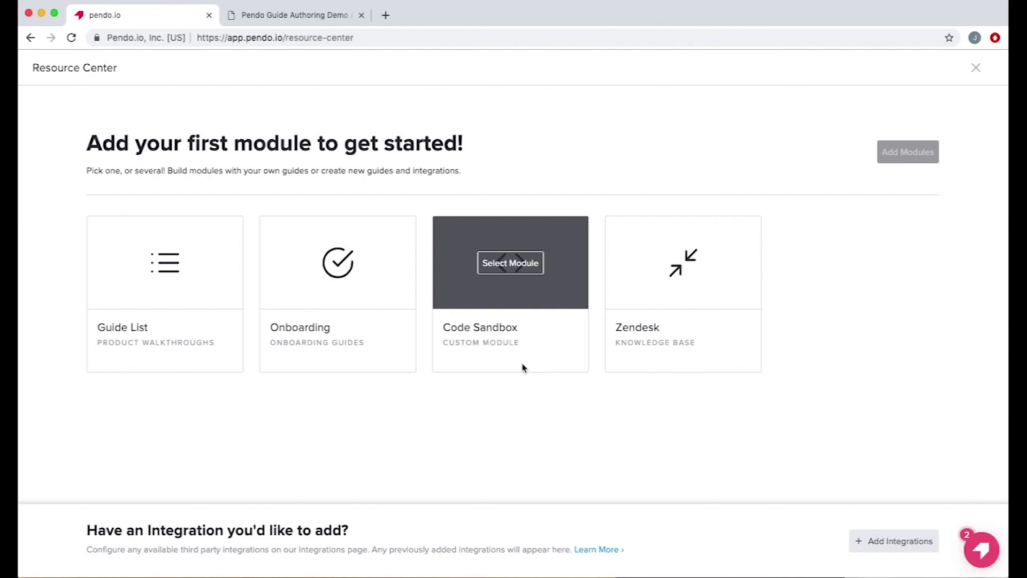
{"action": "mouse_move", "coordinate": [673, 367]}
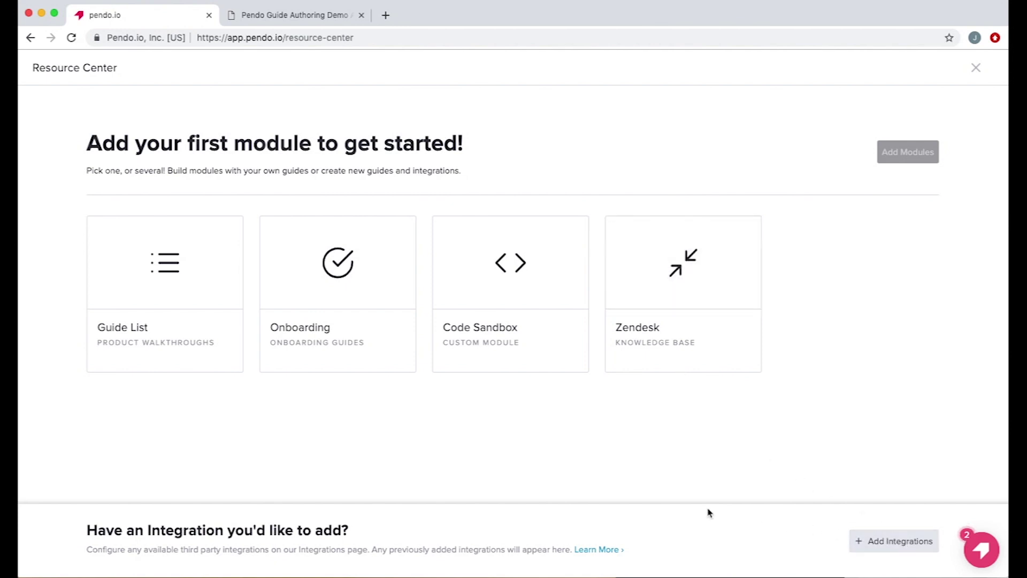
{"action": "left_click", "coordinate": [329, 271]}
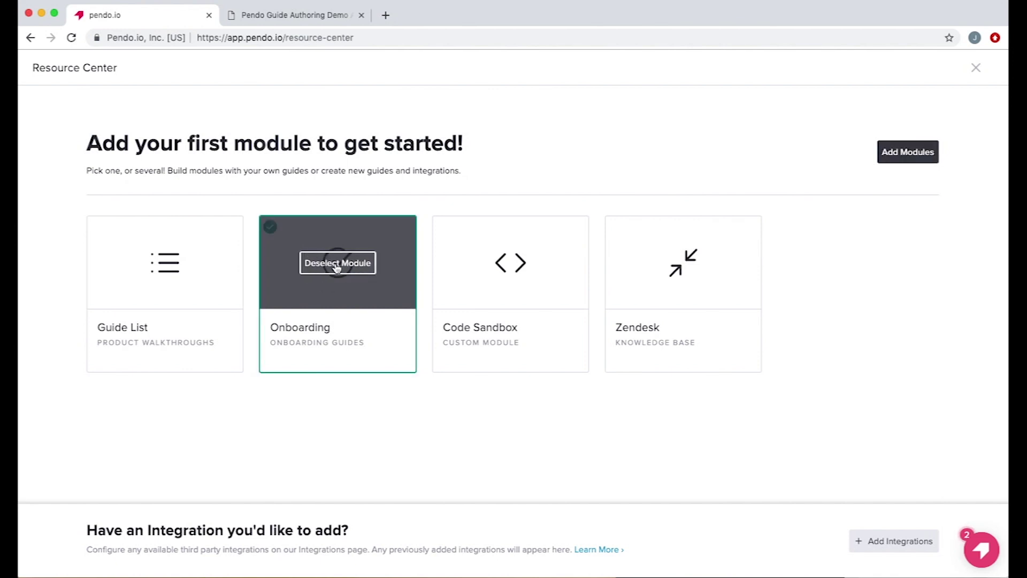
{"action": "left_click", "coordinate": [910, 157]}
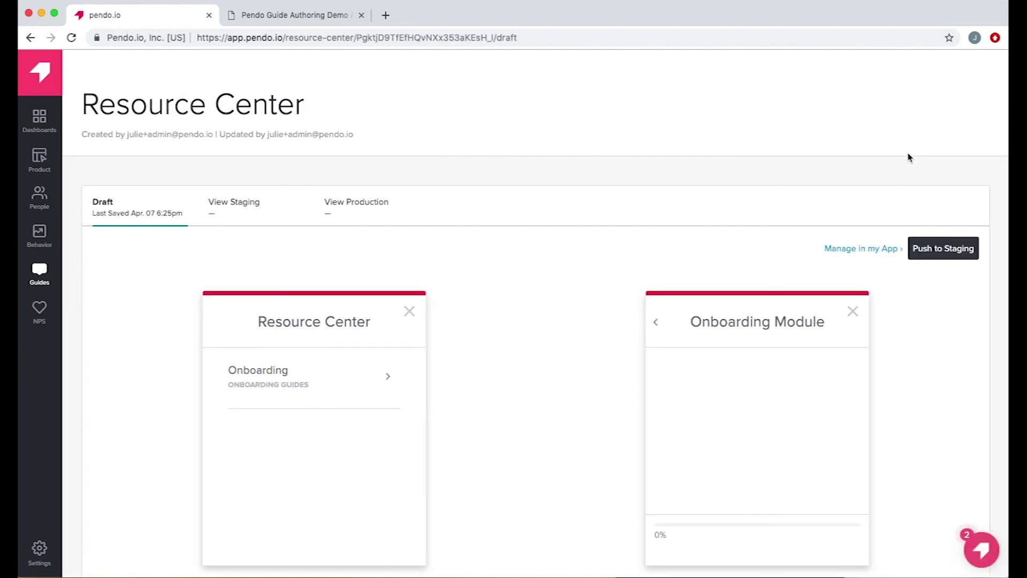
- Open View Module Details from the Onboarding Module preview card
{"action": "mouse_move", "coordinate": [440, 320]}
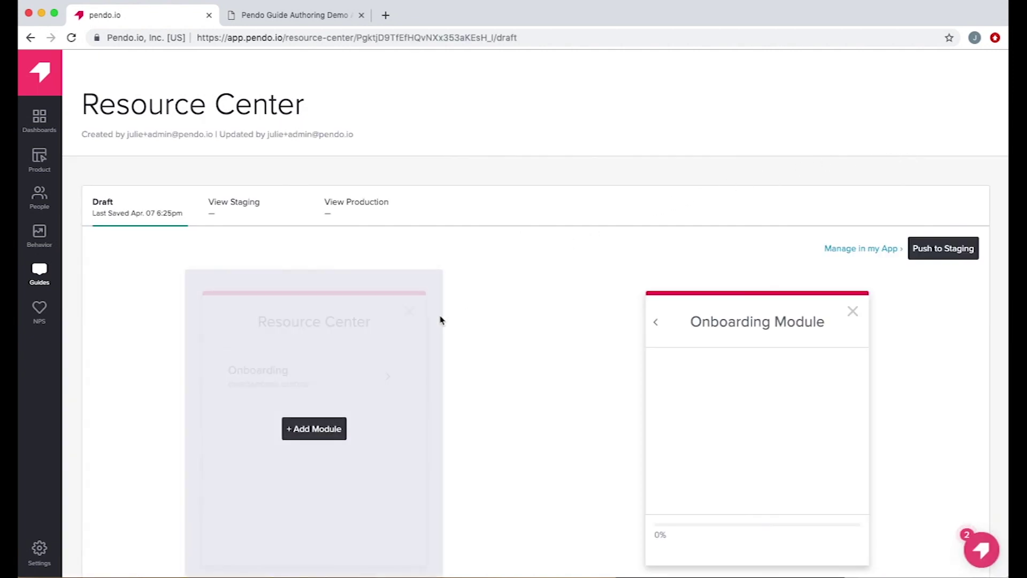
{"action": "mouse_move", "coordinate": [618, 295]}
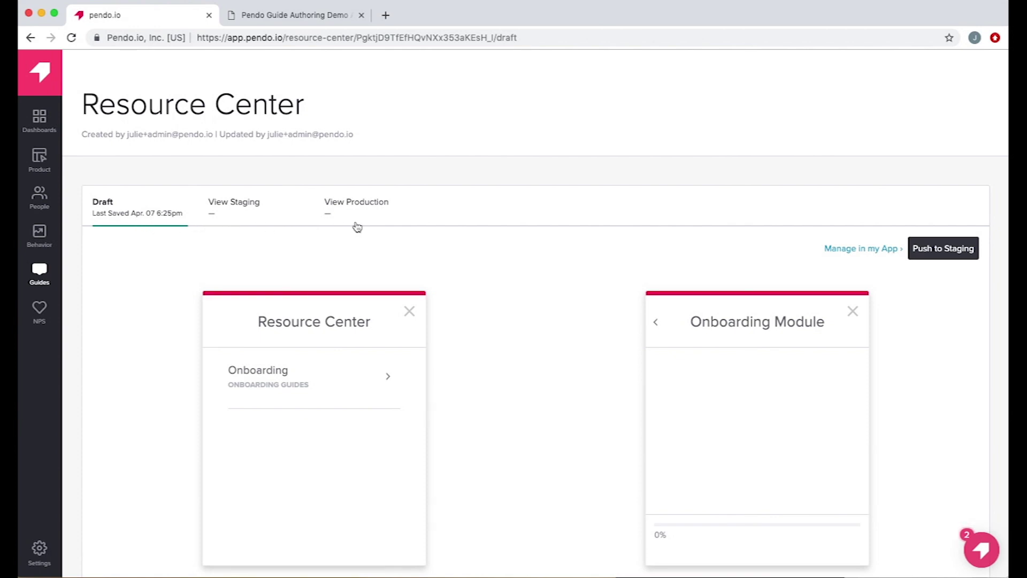
{"action": "mouse_move", "coordinate": [714, 388]}
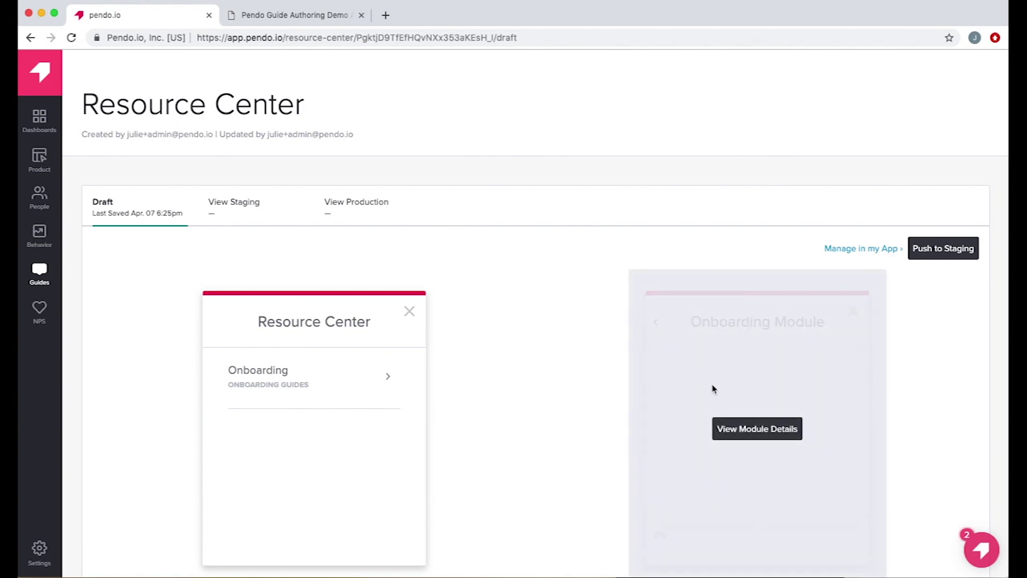
{"action": "left_click", "coordinate": [755, 439]}
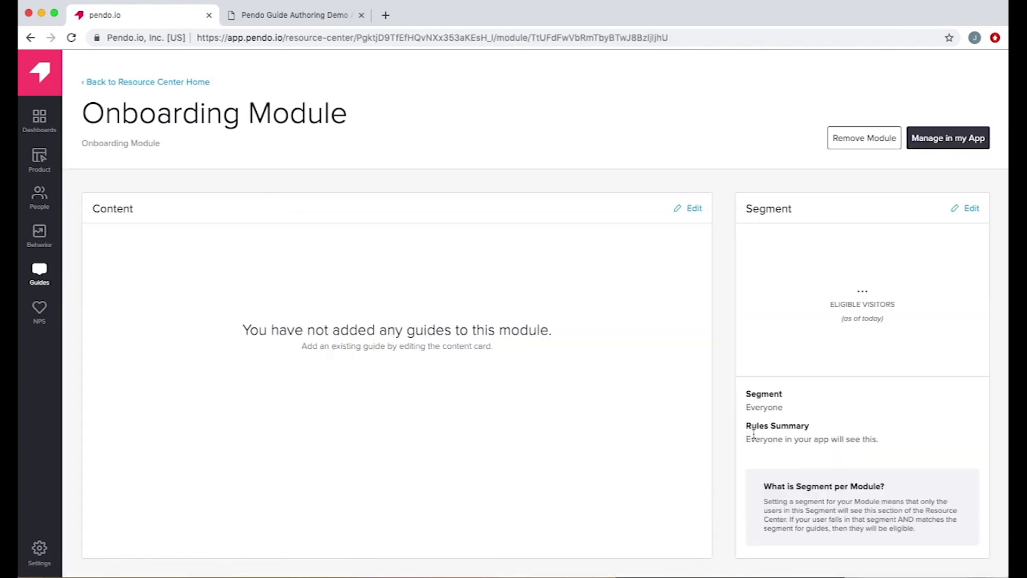
- Add Walkthrough: Add Poll, Walkthrough: Add Step and Walkthrough: Create Guide to the module content
{"action": "left_click", "coordinate": [693, 209]}
{"action": "left_click", "coordinate": [213, 251]}
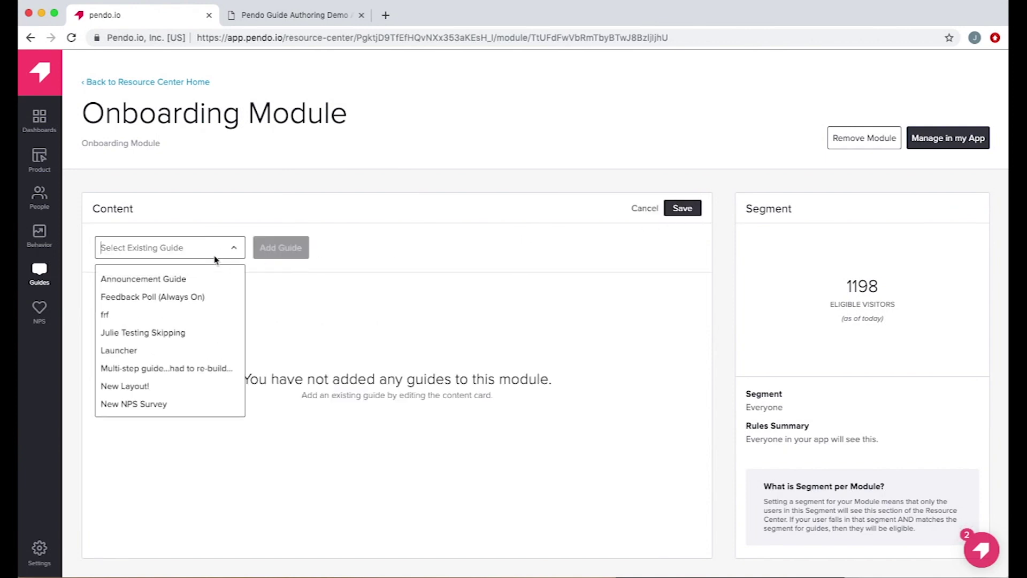
{"action": "type", "text": "wa"}
{"action": "left_click", "coordinate": [213, 292]}
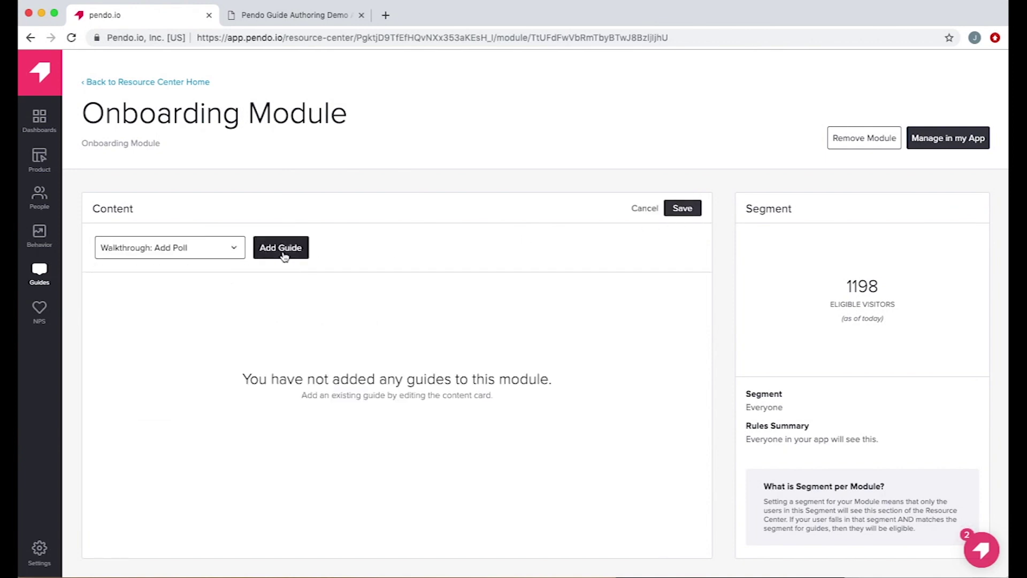
{"action": "left_click", "coordinate": [281, 252]}
{"action": "left_click", "coordinate": [213, 250]}
{"action": "type", "text": "wa"}
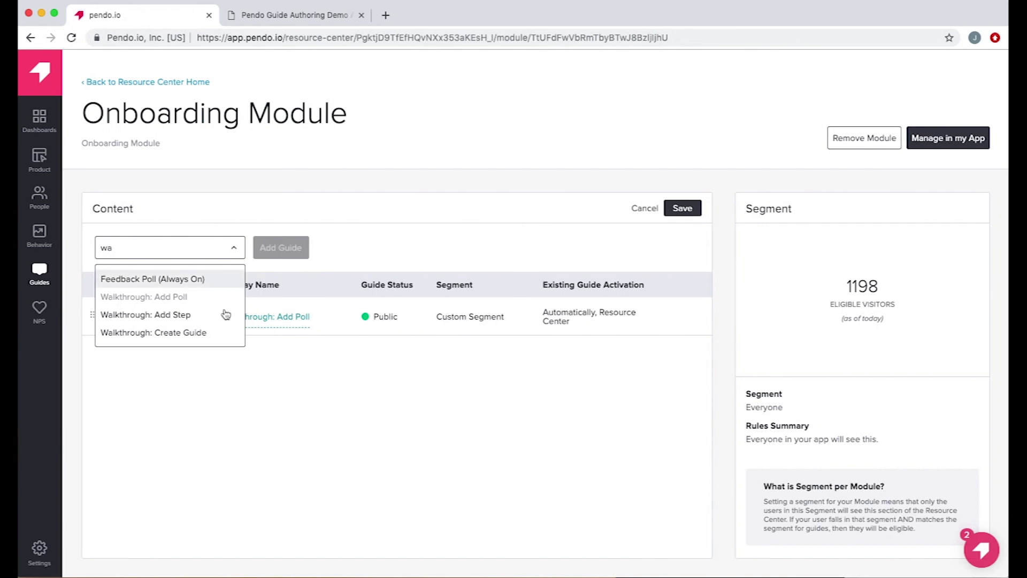
{"action": "left_click", "coordinate": [230, 314]}
{"action": "left_click", "coordinate": [282, 250]}
{"action": "left_click", "coordinate": [207, 250]}
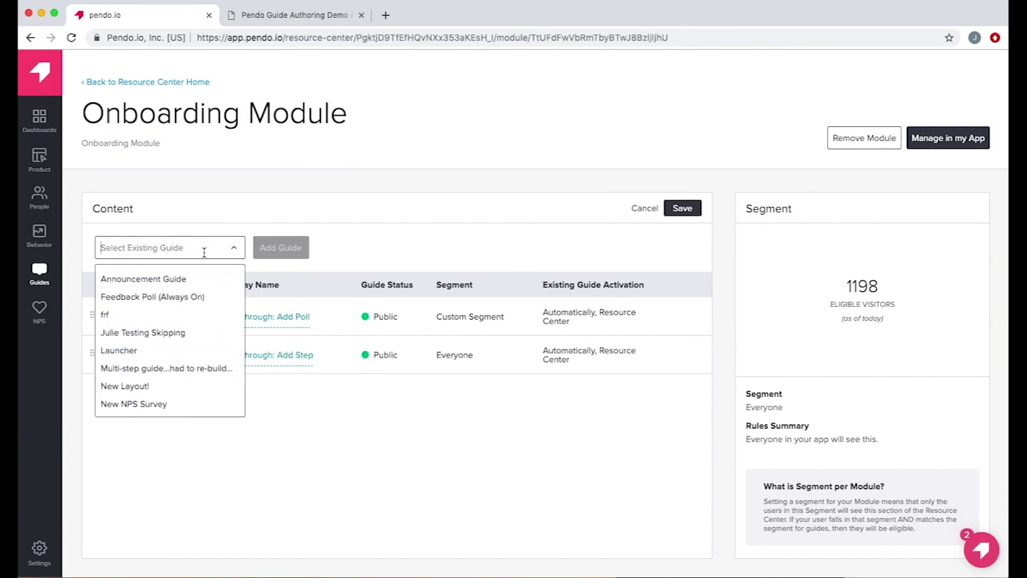
{"action": "type", "text": "wa"}
{"action": "left_click", "coordinate": [204, 333]}
{"action": "left_click", "coordinate": [271, 250]}
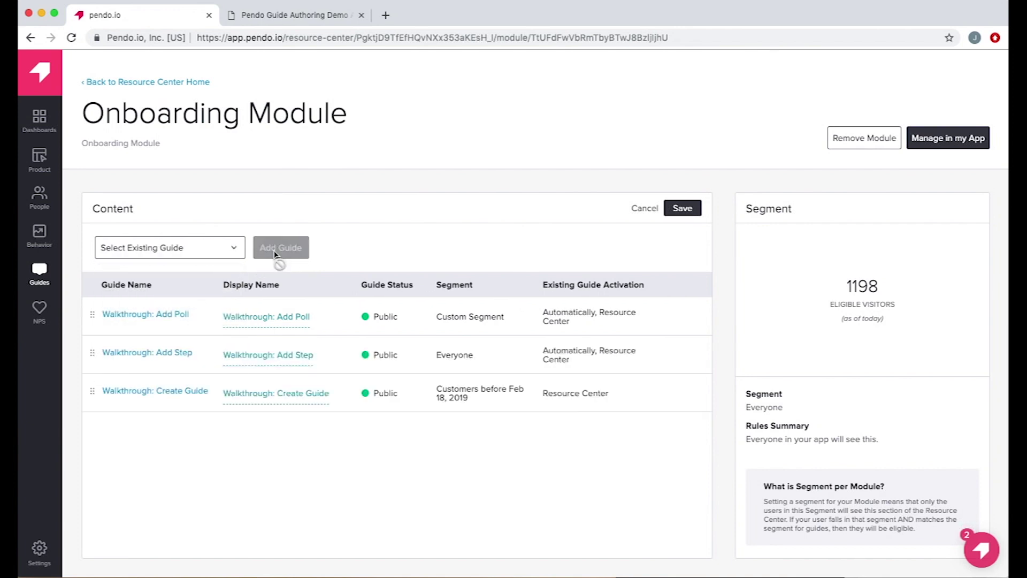
- Rename the first two guides' display names to 'Add a Poll' and 'Add a Step'
{"action": "left_click", "coordinate": [286, 317]}
{"action": "triple_click", "coordinate": [286, 319]}
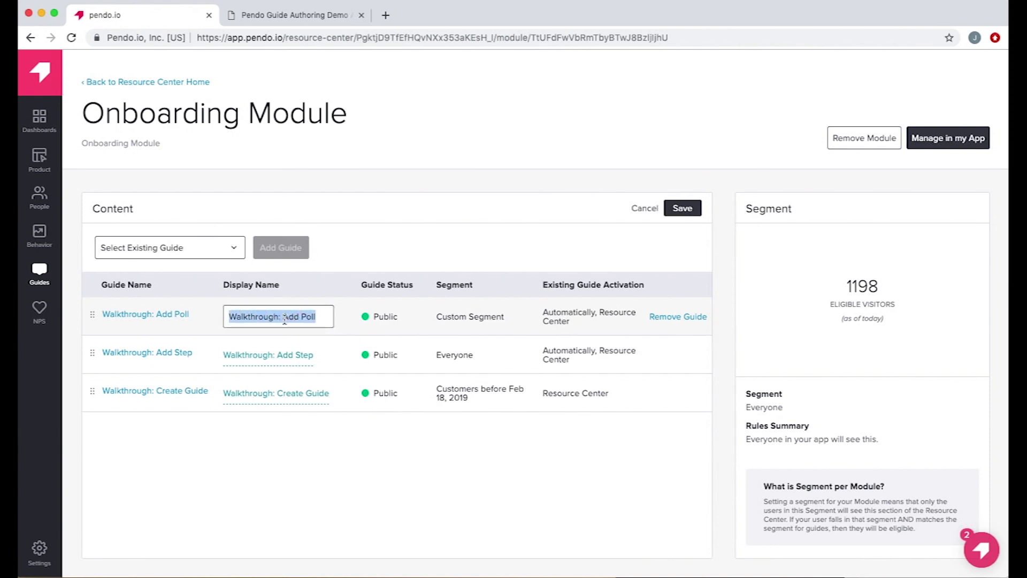
{"action": "type", "text": "Add a"}
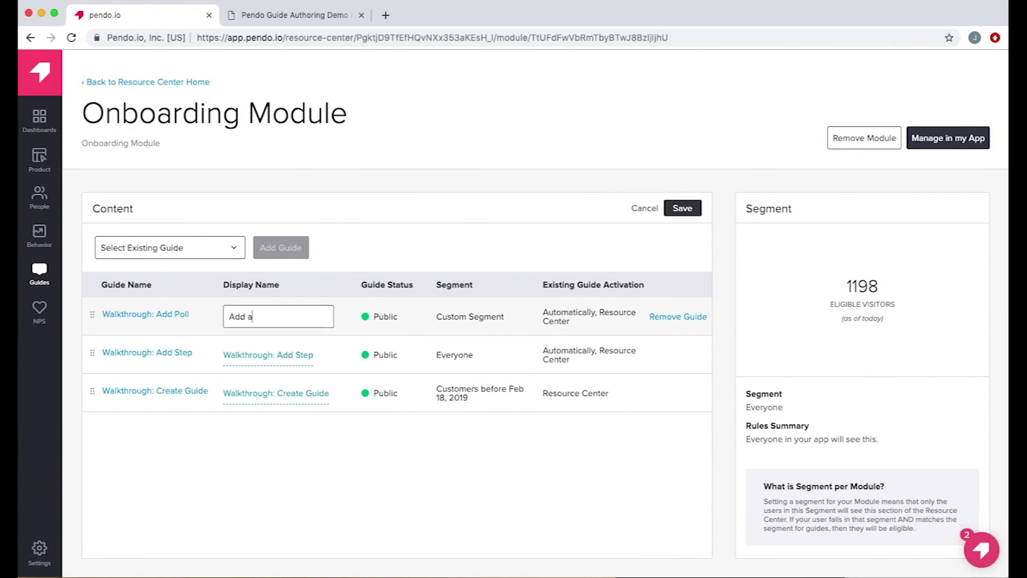
{"action": "type", "text": " Poll"}
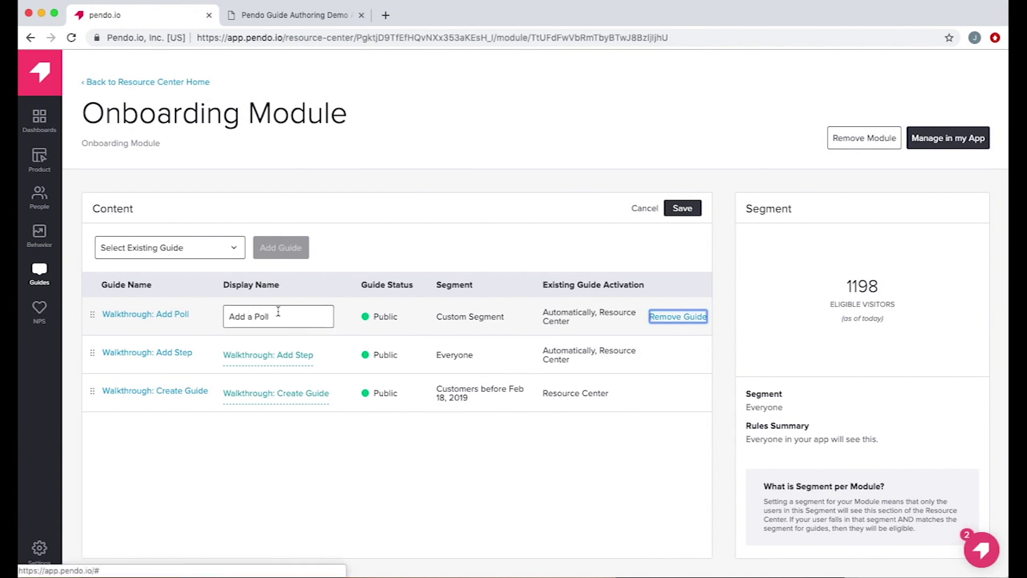
{"action": "double_click", "coordinate": [275, 356]}
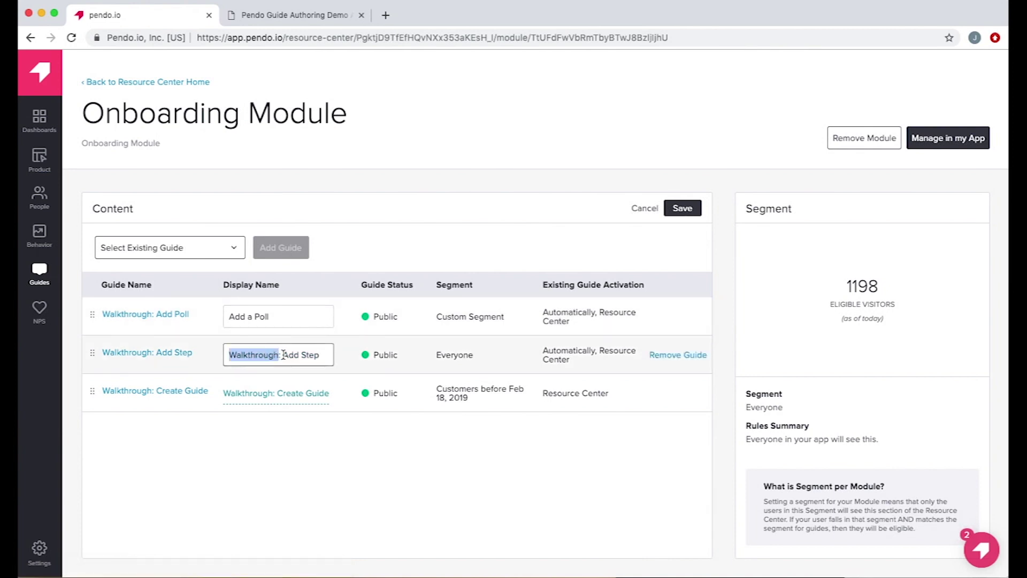
{"action": "key", "text": "BackSpace"}
{"action": "key", "text": "Delete"}
{"action": "key", "text": "Delete"}
{"action": "key", "text": "Delete"}
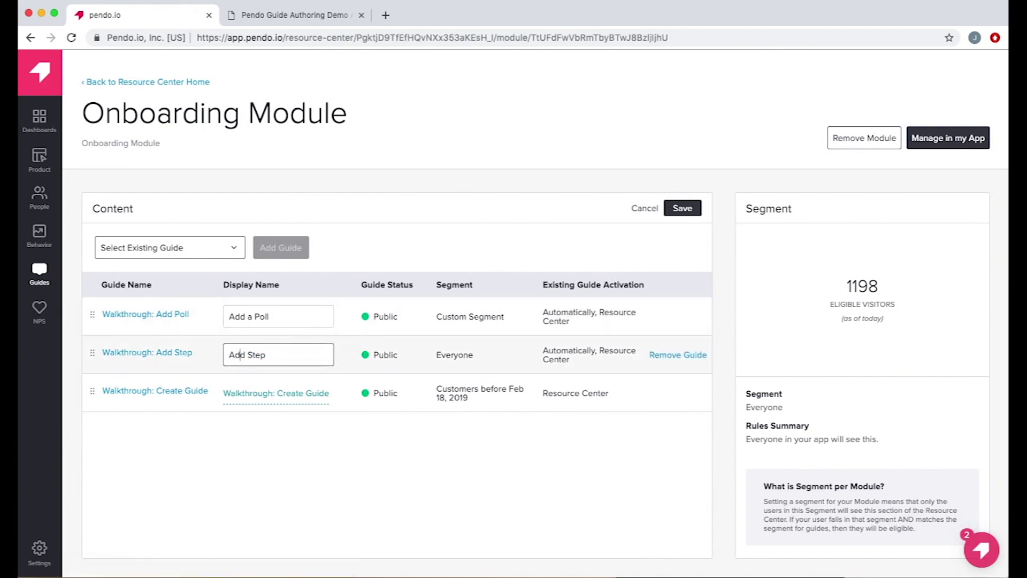
{"action": "type", "text": "a"}
- Rename the third guide to 'Create a new Guide' and drag it to the top
{"action": "left_click", "coordinate": [284, 392]}
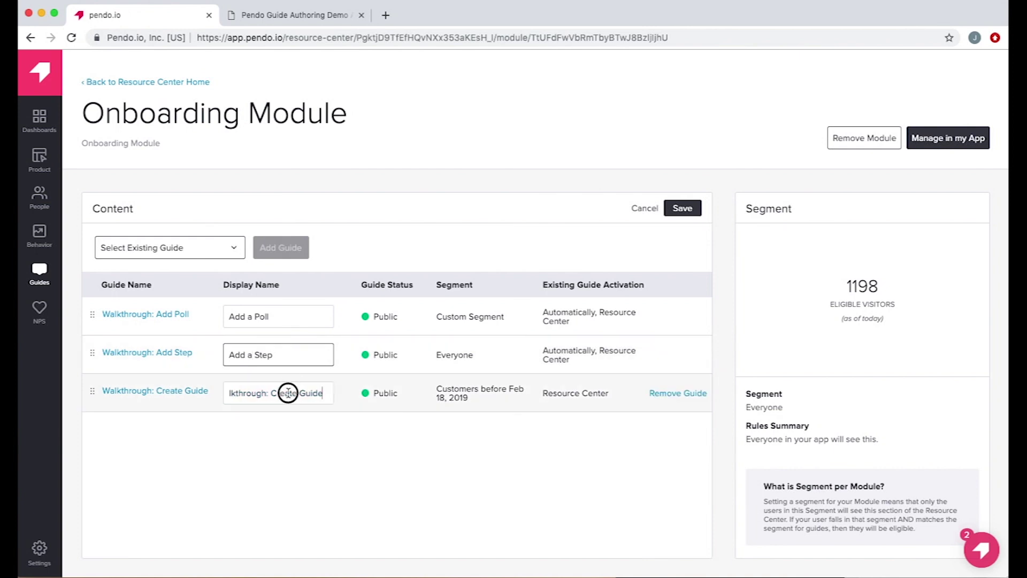
{"action": "double_click", "coordinate": [284, 393]}
{"action": "left_click", "coordinate": [300, 393]}
{"action": "type", "text": "a new"}
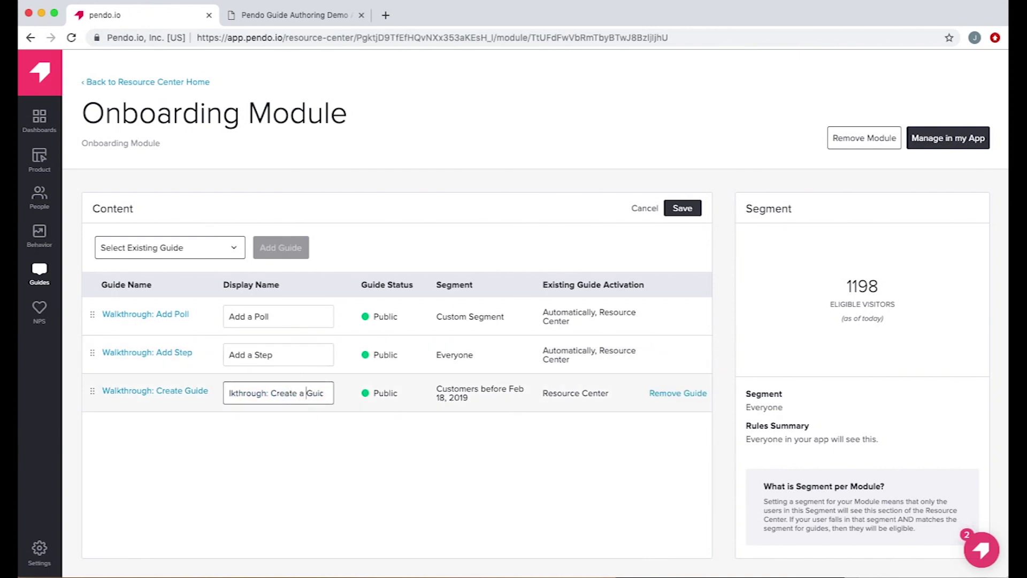
{"action": "left_click_drag", "start_coordinate": [248, 395], "coordinate": [183, 392]}
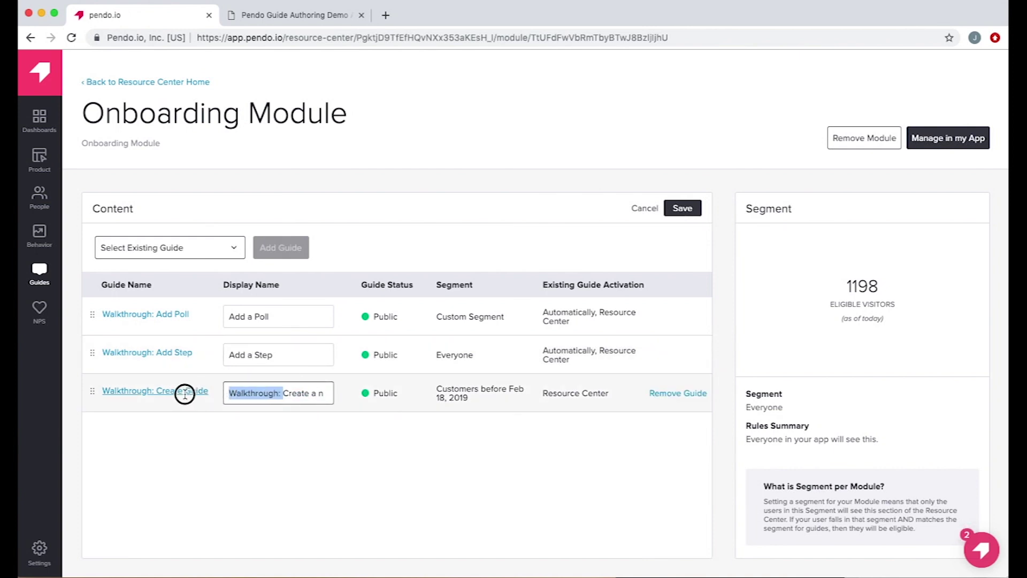
{"action": "key", "text": "BackSpace"}
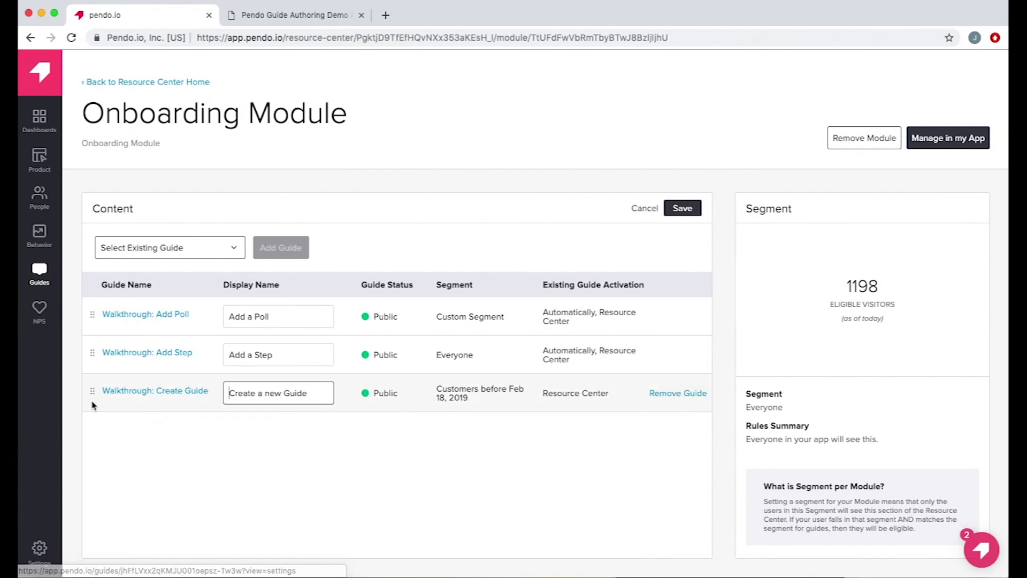
{"action": "left_click_drag", "start_coordinate": [91, 391], "coordinate": [87, 323]}
- Save the Onboarding Module and set its segment to Customers in Onboarding (13 visitors)
{"action": "left_click", "coordinate": [677, 210]}
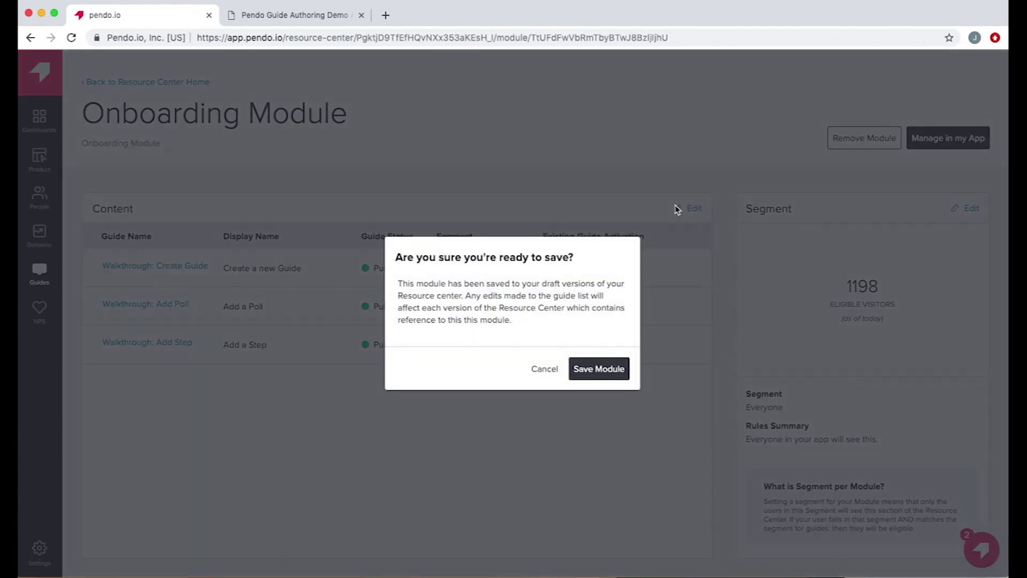
{"action": "left_click", "coordinate": [600, 370]}
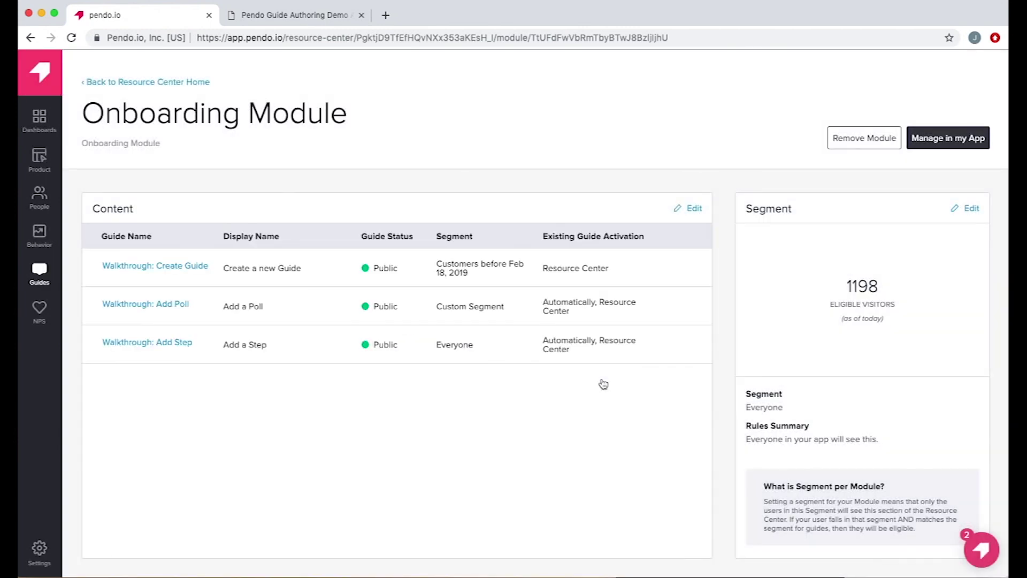
{"action": "left_click", "coordinate": [969, 209]}
{"action": "left_click", "coordinate": [886, 261]}
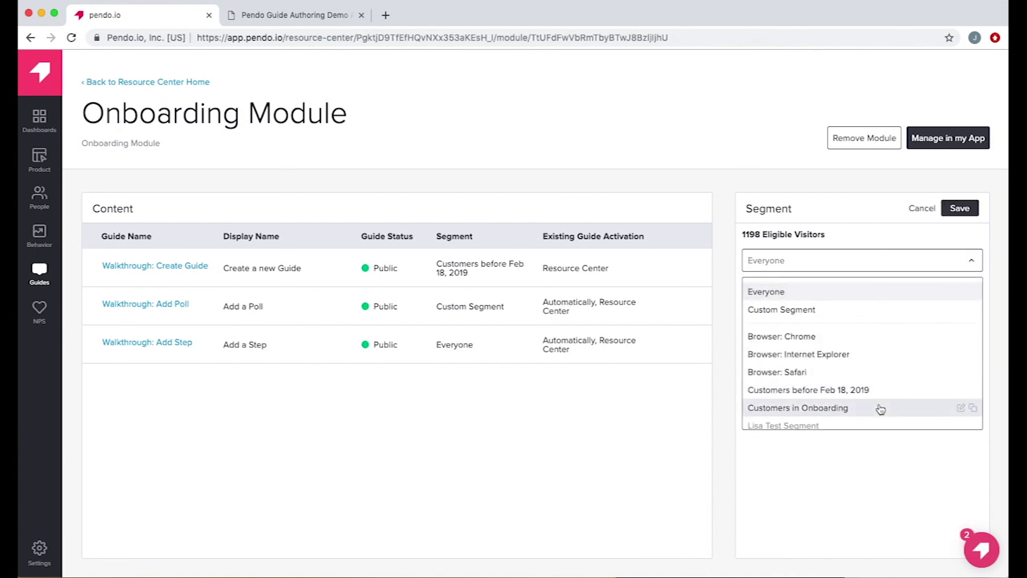
{"action": "left_click", "coordinate": [881, 409]}
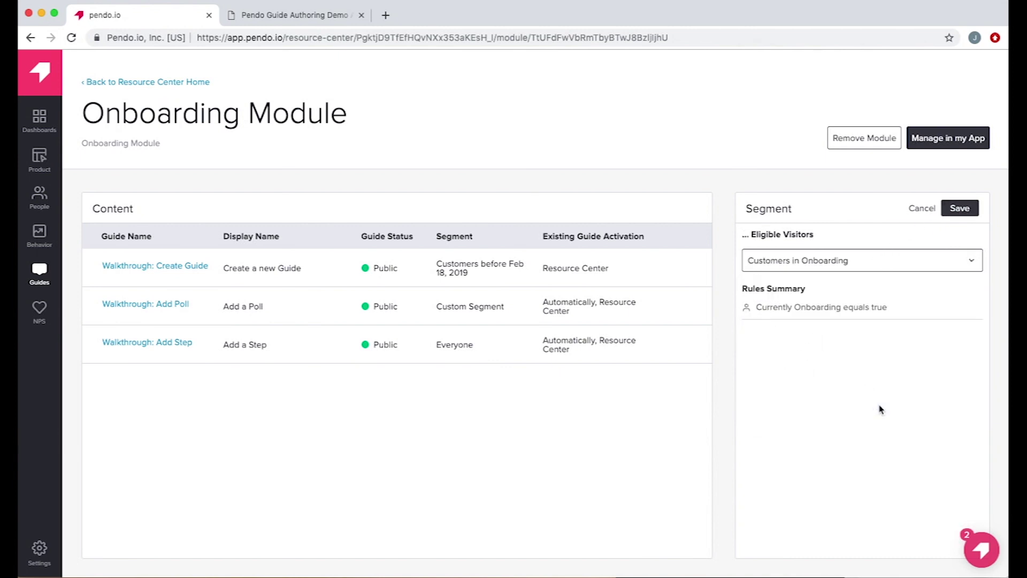
{"action": "left_click", "coordinate": [959, 209]}
{"action": "left_click", "coordinate": [576, 365]}
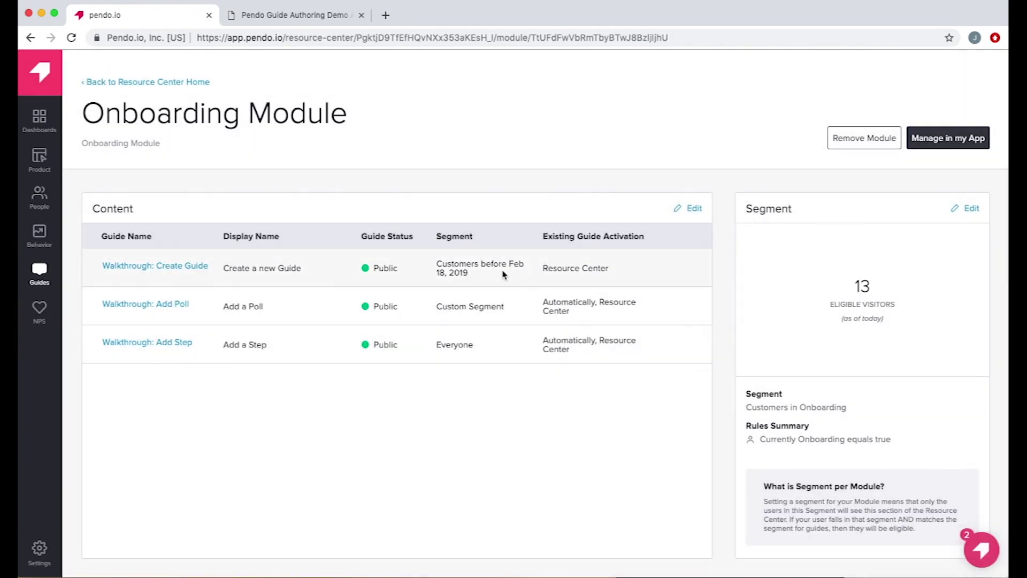
- Back on the Resource Center home, add the Guide List and Code Sandbox modules
{"action": "left_click", "coordinate": [149, 86]}
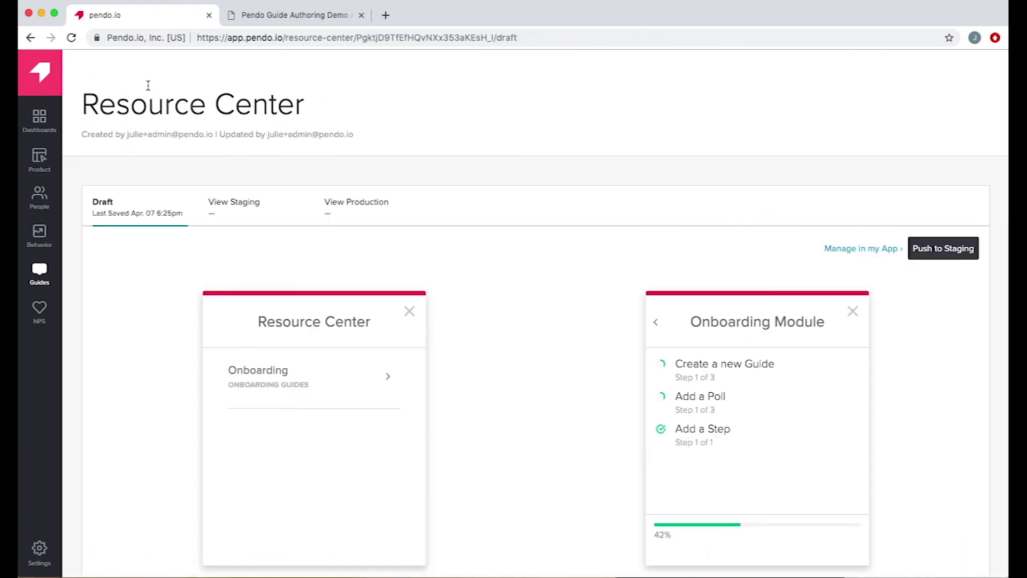
{"action": "mouse_move", "coordinate": [294, 403]}
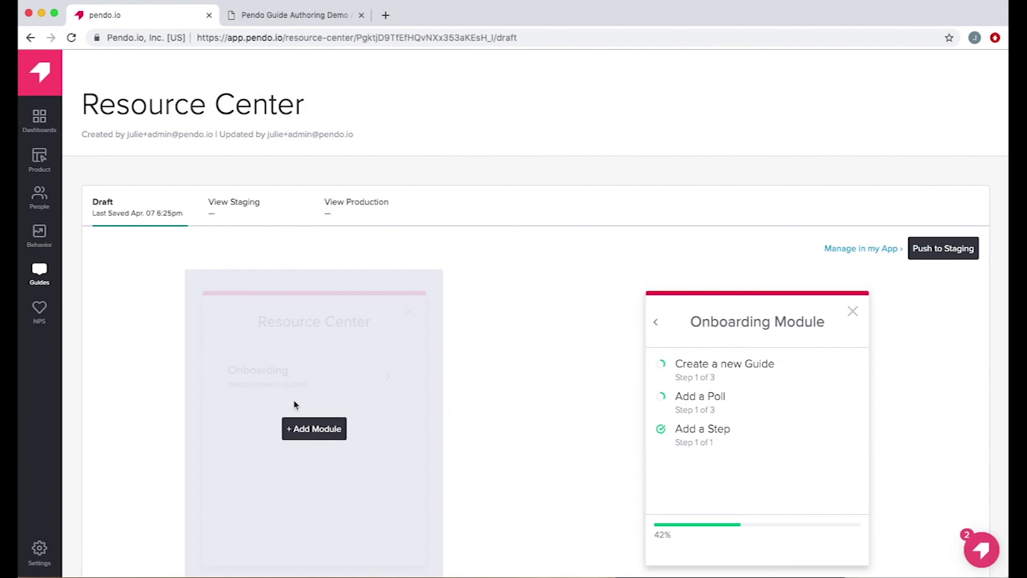
{"action": "left_click", "coordinate": [306, 431]}
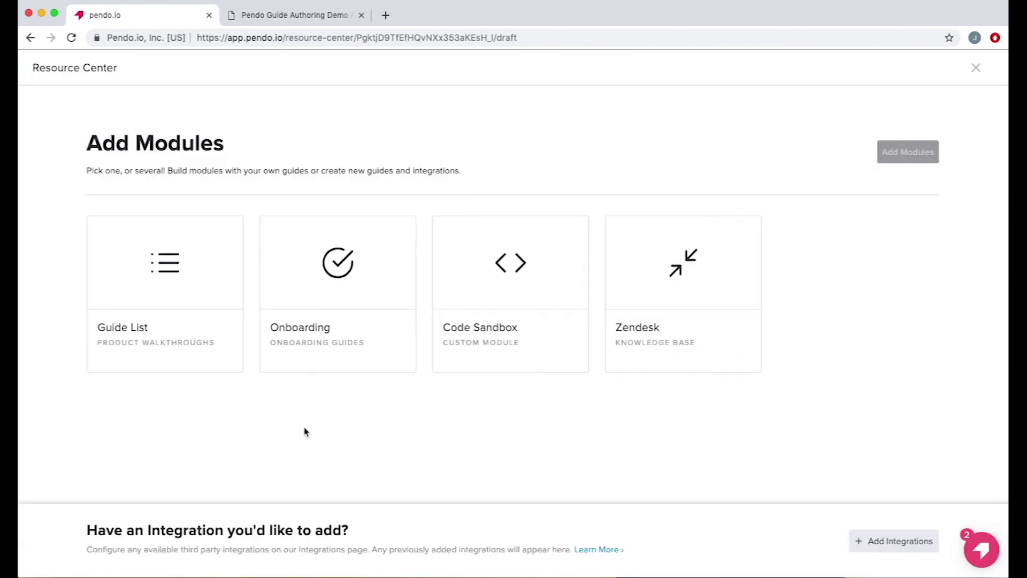
{"action": "left_click", "coordinate": [162, 282]}
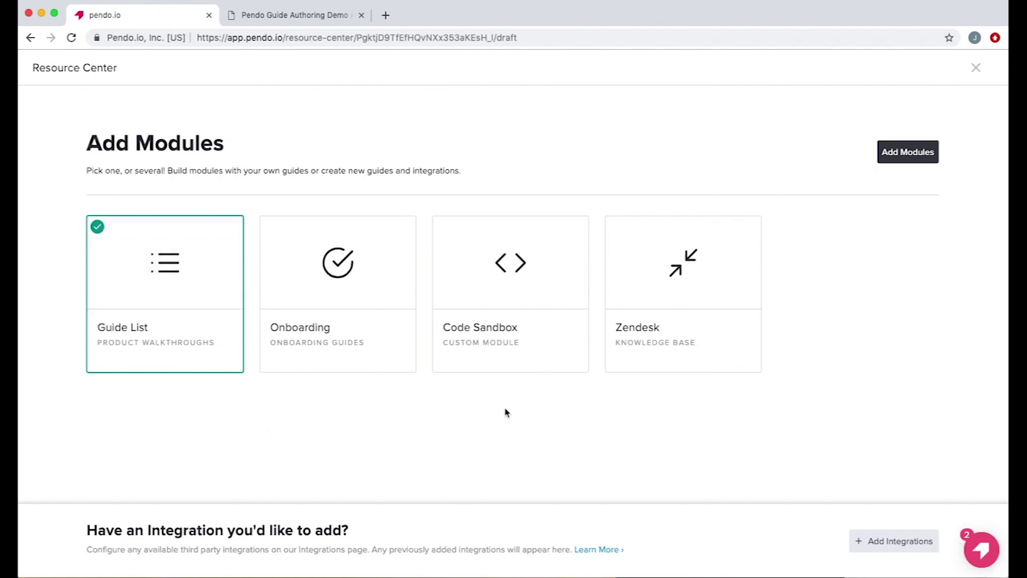
{"action": "left_click", "coordinate": [523, 273]}
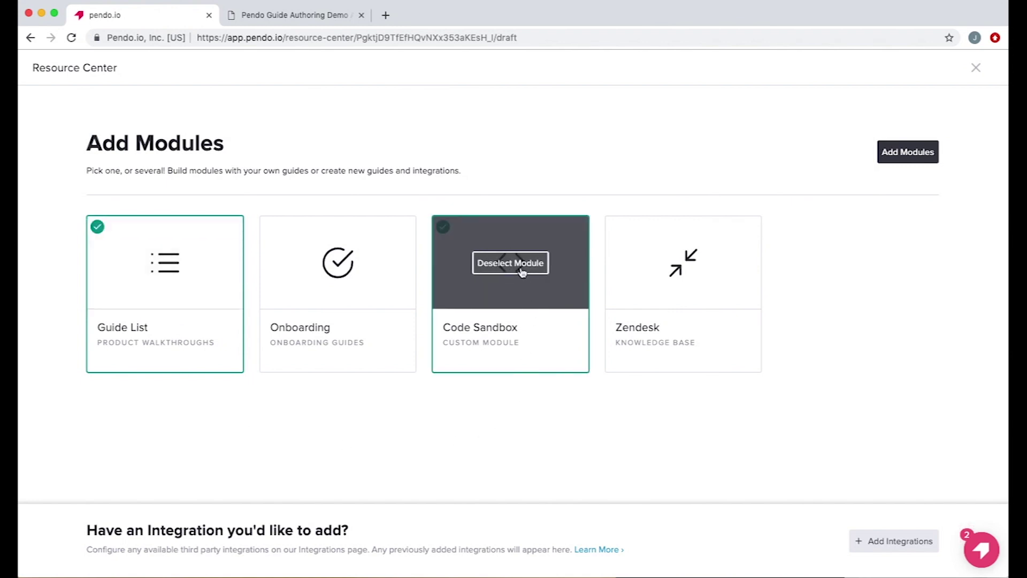
{"action": "left_click", "coordinate": [930, 152]}
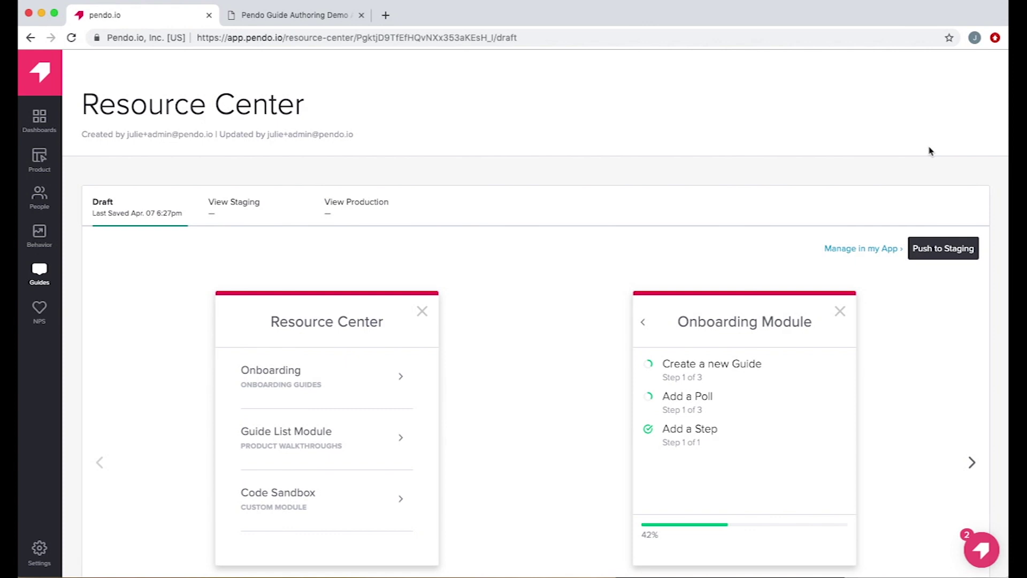
- Add Announcement Guide, Feedback Poll (Always On) and Welcome to Acme! to the Guide List Module
{"action": "left_click", "coordinate": [973, 465]}
{"action": "left_click", "coordinate": [973, 465]}
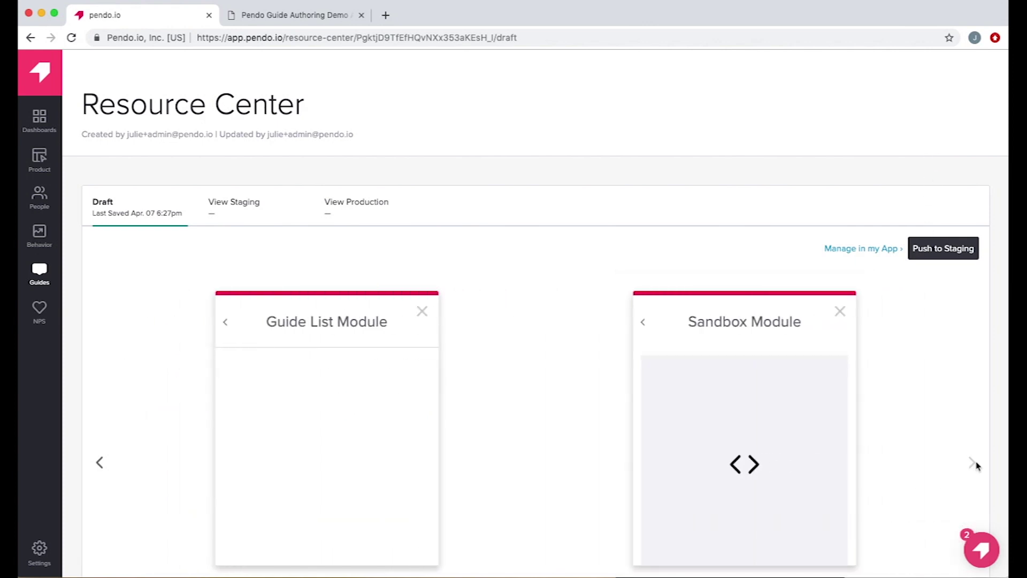
{"action": "left_click", "coordinate": [324, 430]}
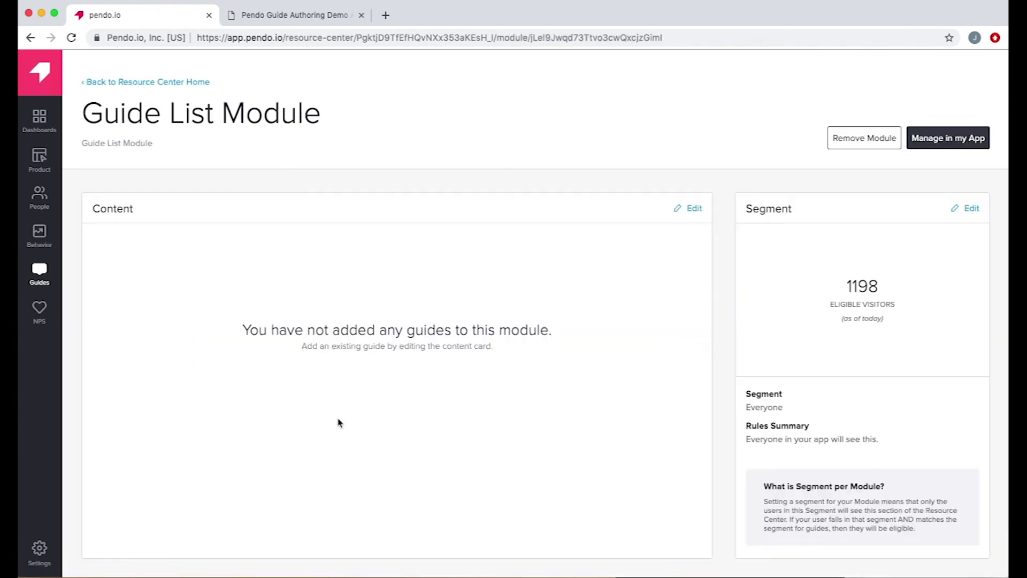
{"action": "left_click", "coordinate": [695, 208]}
{"action": "left_click", "coordinate": [231, 248]}
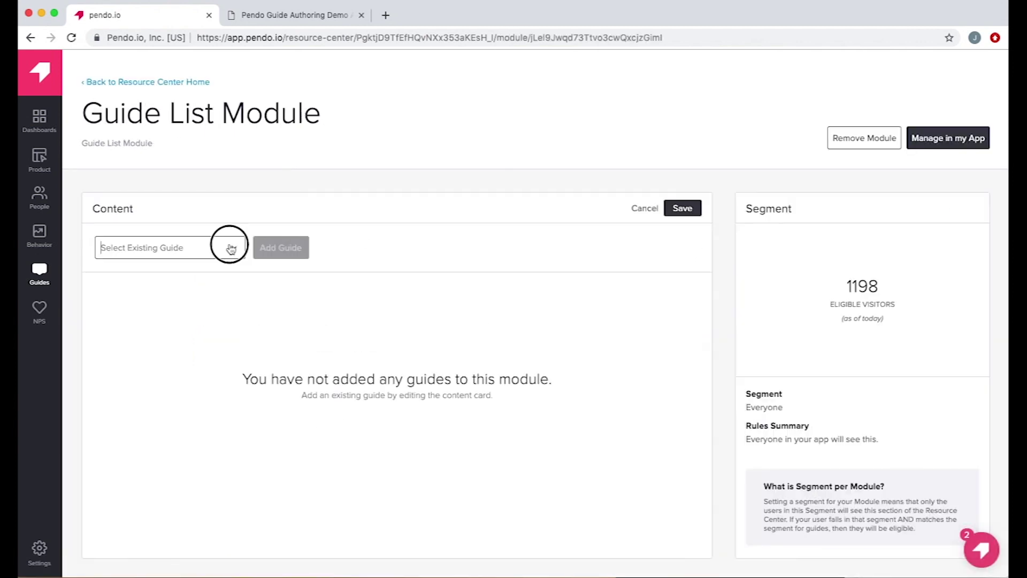
{"action": "left_click", "coordinate": [201, 275]}
{"action": "left_click", "coordinate": [265, 249]}
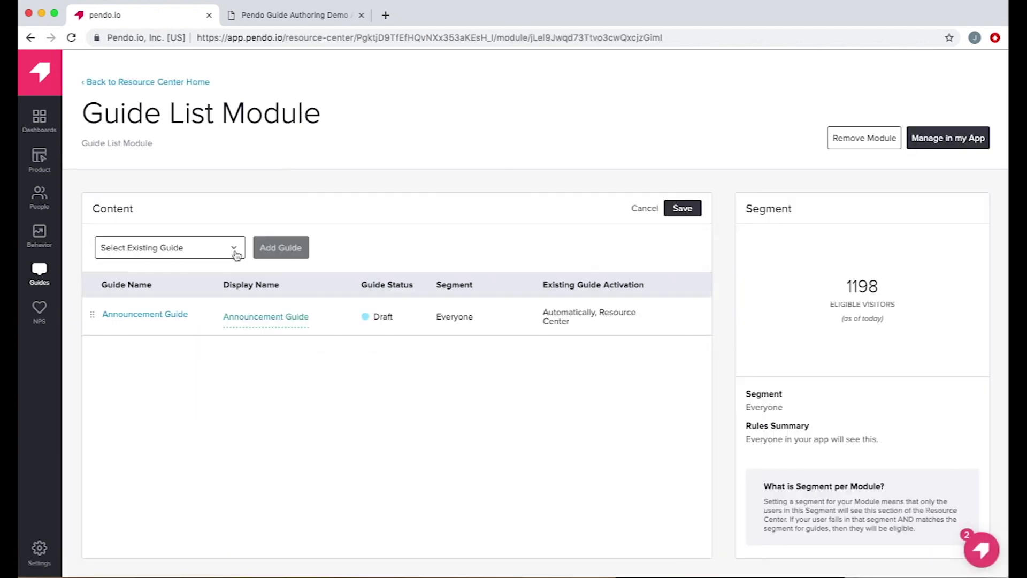
{"action": "left_click", "coordinate": [235, 254]}
{"action": "left_click", "coordinate": [194, 296]}
{"action": "left_click", "coordinate": [275, 246]}
{"action": "left_click", "coordinate": [225, 249]}
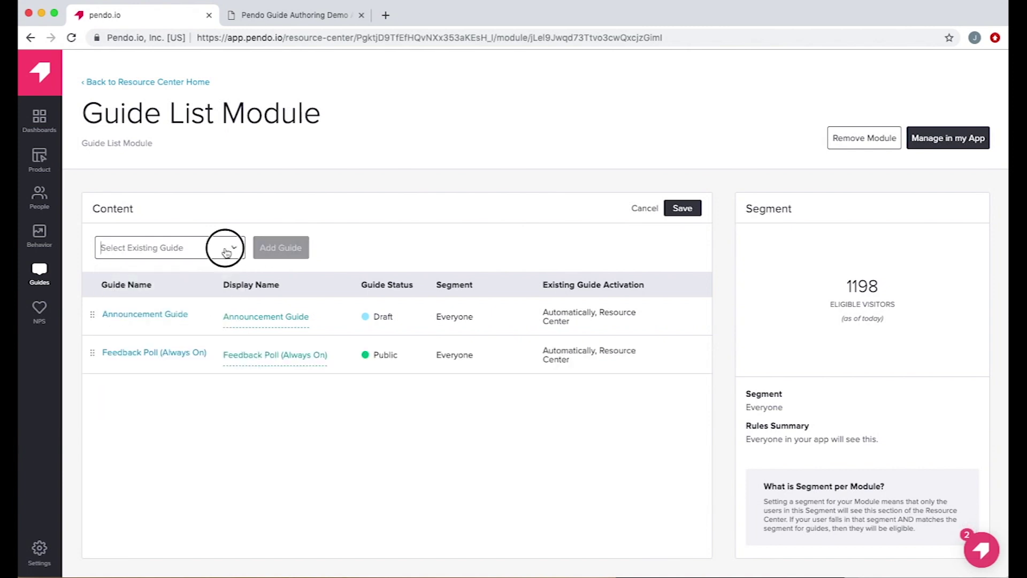
{"action": "type", "text": "we"}
{"action": "left_click", "coordinate": [216, 277]}
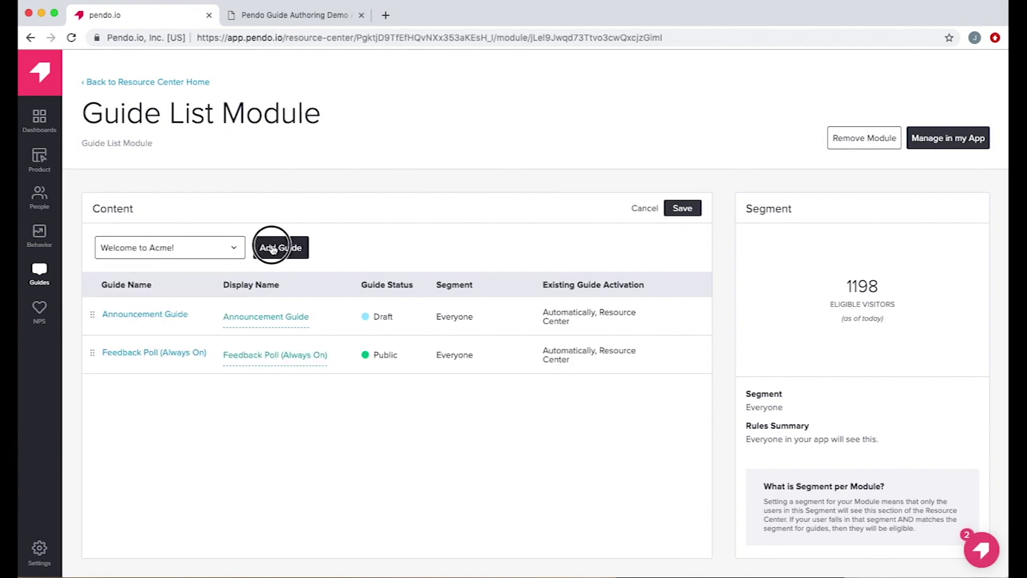
{"action": "left_click", "coordinate": [273, 249]}
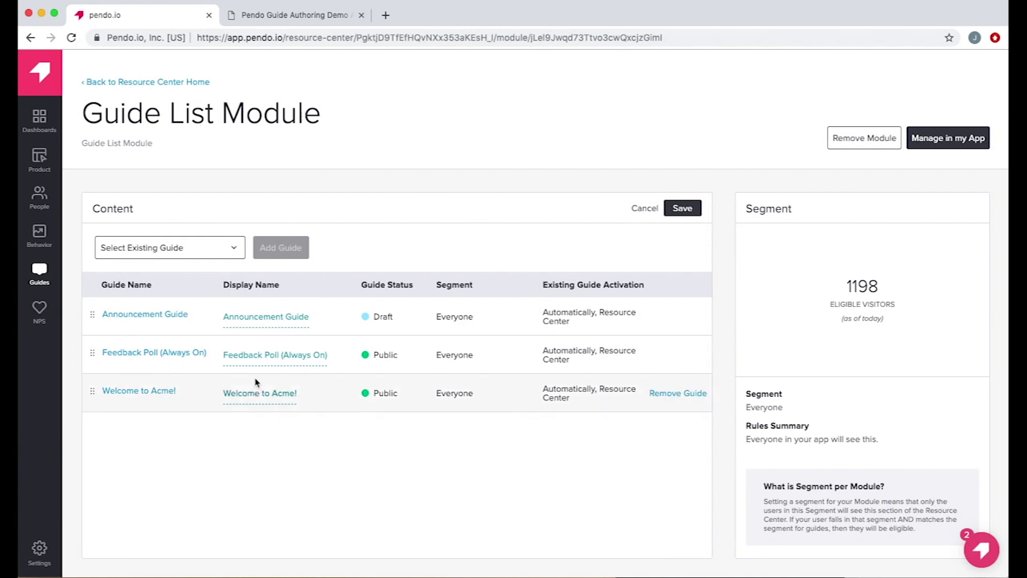
- Show Feedback Poll as 'Tell us what you think' and save the module
{"action": "left_click", "coordinate": [257, 355]}
{"action": "type", "text": "T"}
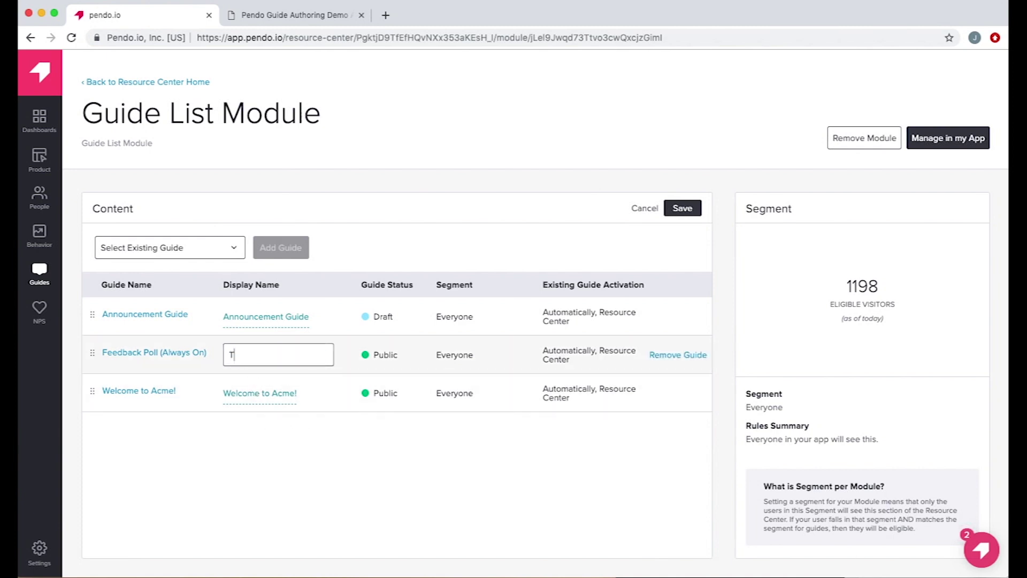
{"action": "type", "text": "ell us what you think!"}
{"action": "left_click", "coordinate": [683, 208]}
{"action": "left_click", "coordinate": [615, 373]}
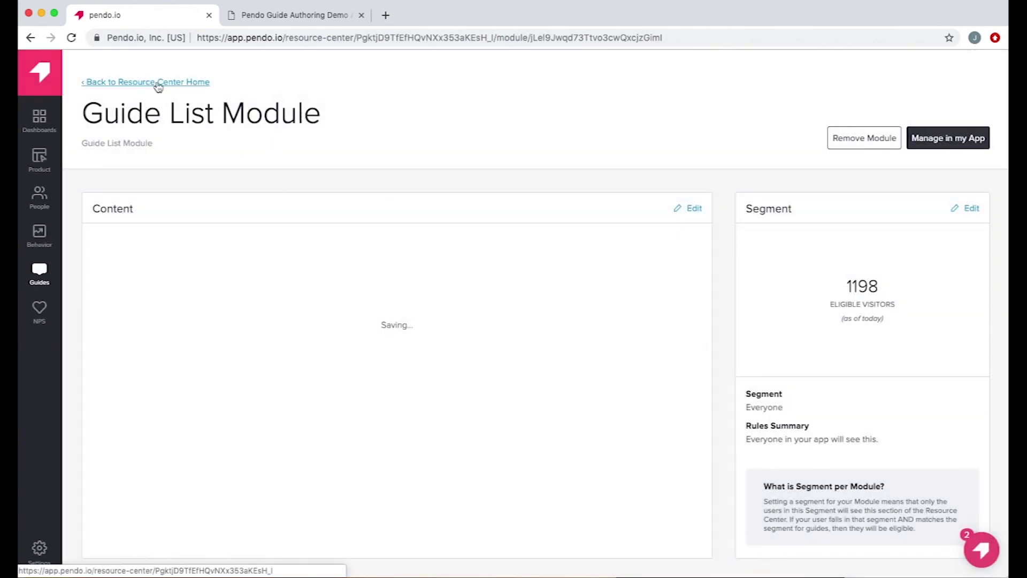
{"action": "left_click", "coordinate": [158, 82]}
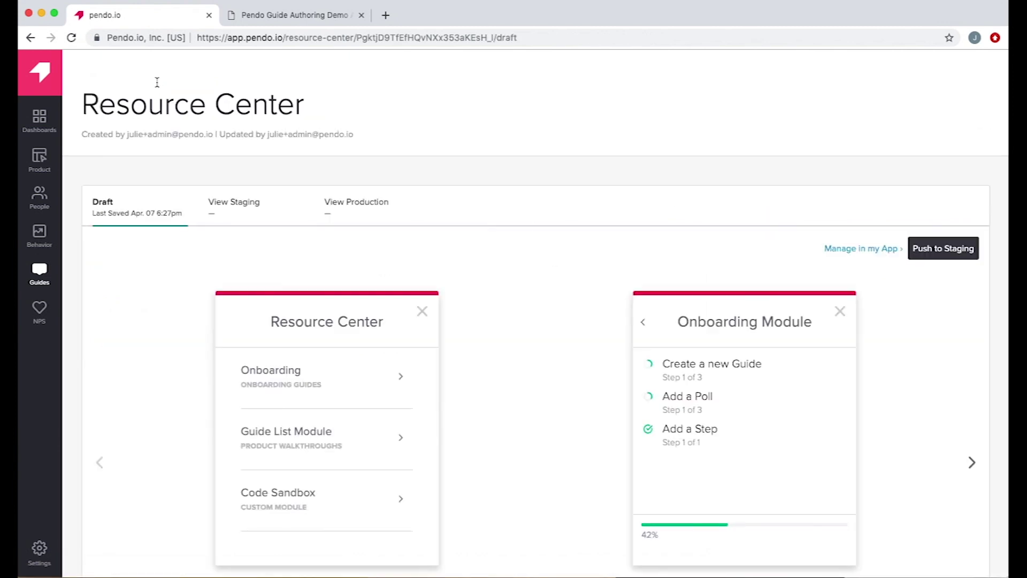
- Paste the onboarding sidebar HTML into the Sandbox Module in the Designer, then open the Home View
{"action": "left_click", "coordinate": [972, 463]}
{"action": "left_click", "coordinate": [972, 463]}
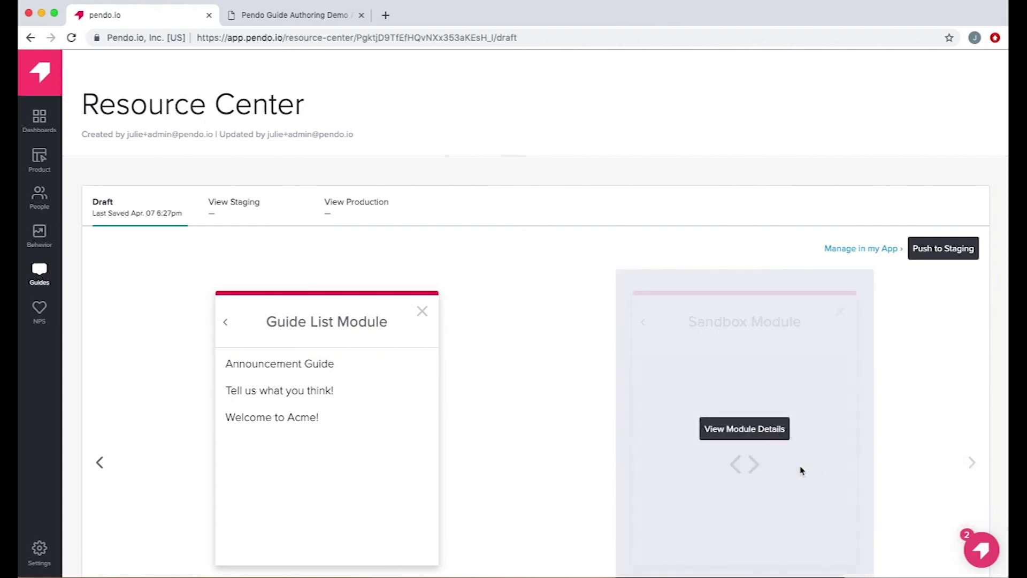
{"action": "left_click", "coordinate": [735, 434]}
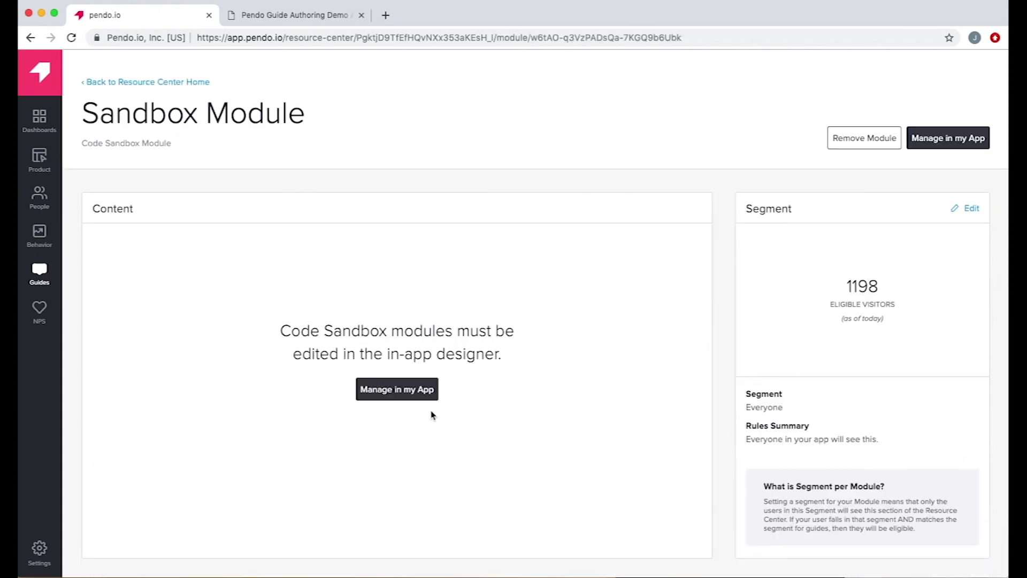
{"action": "left_click", "coordinate": [399, 396]}
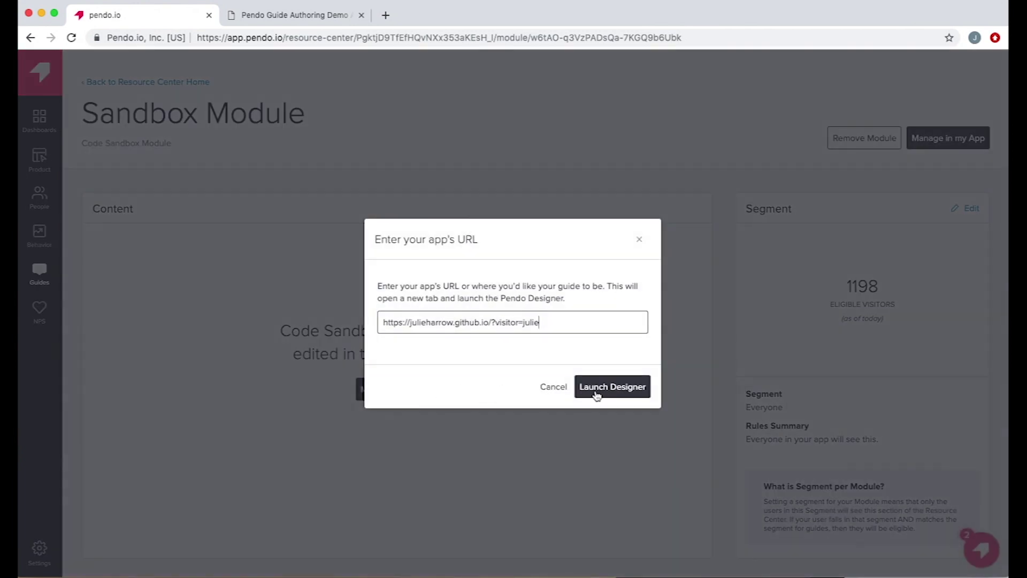
{"action": "left_click", "coordinate": [625, 395]}
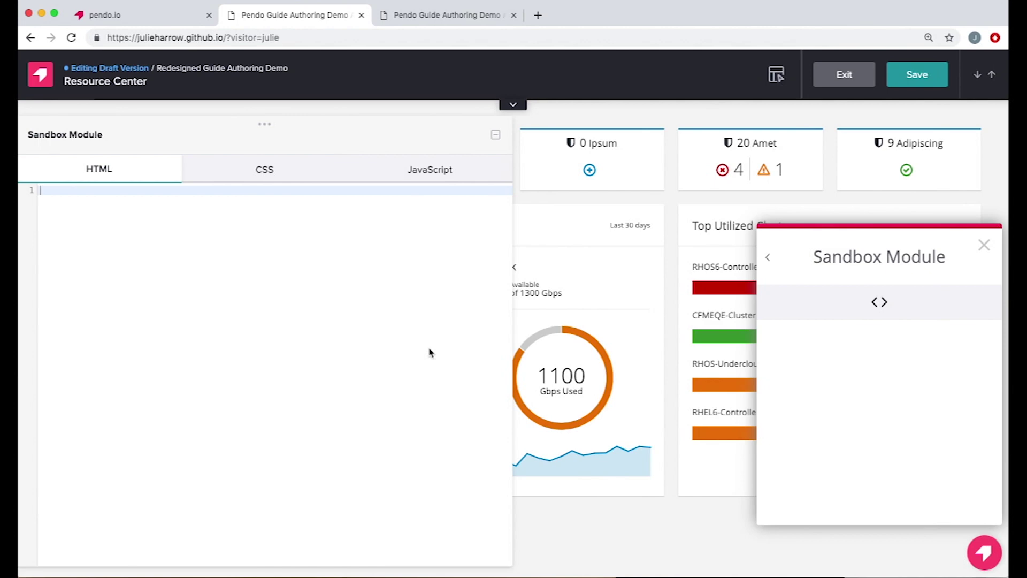
{"action": "key", "text": "super+v"}
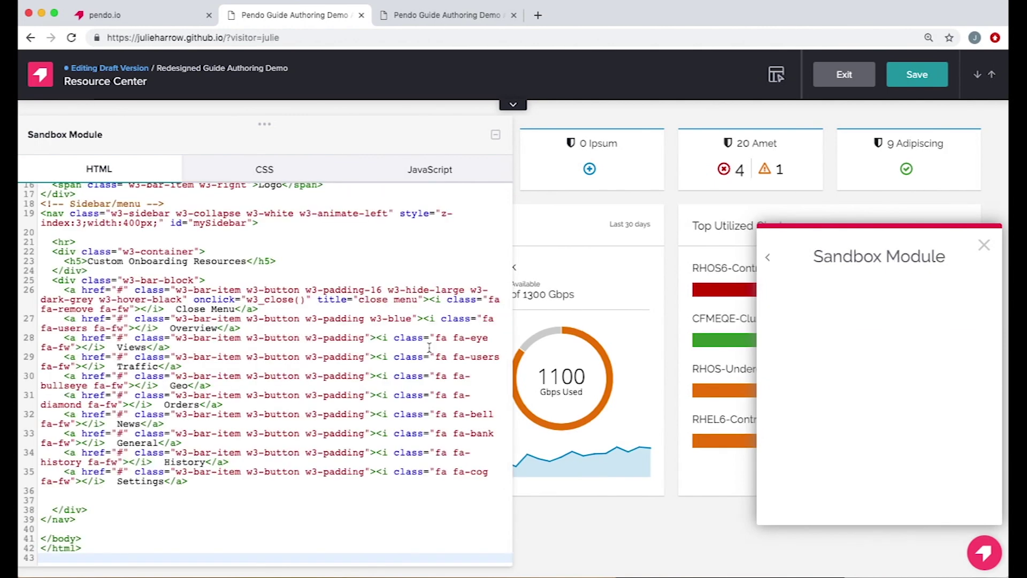
{"action": "left_click", "coordinate": [513, 104]}
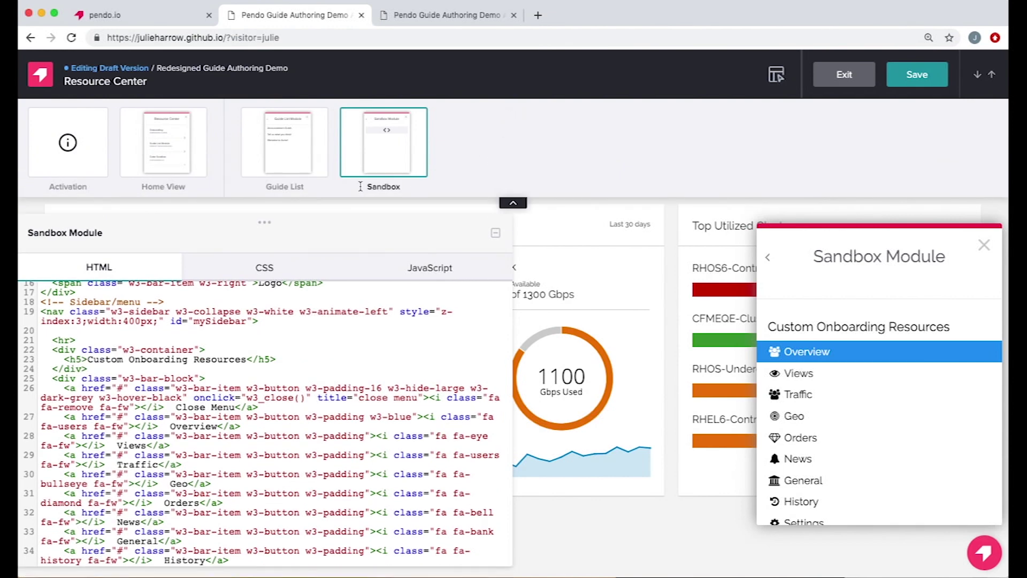
{"action": "left_click", "coordinate": [167, 168]}
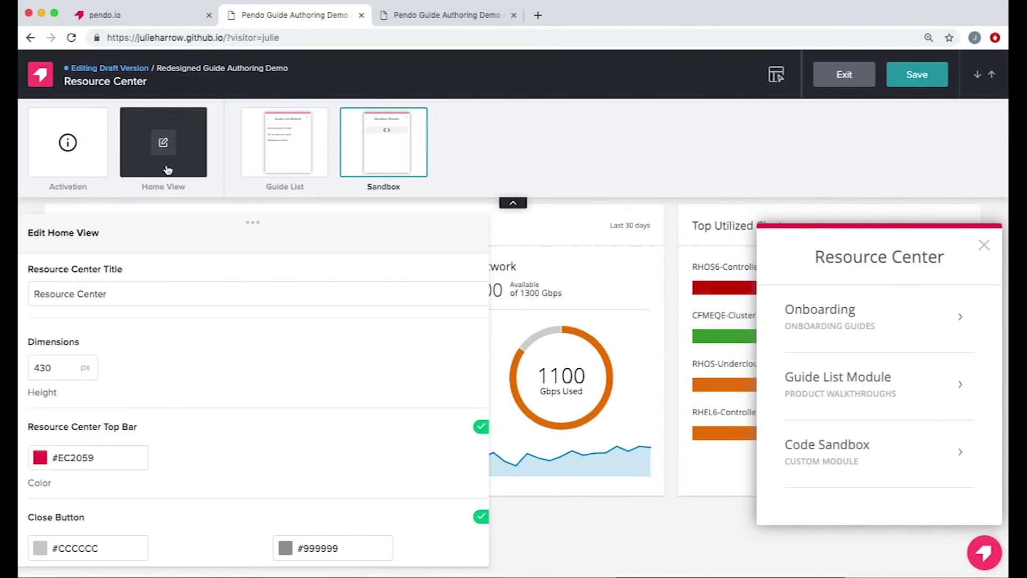
- Change the Resource Center top bar colour from EC2059 to 39A5DC blue
{"action": "left_click", "coordinate": [62, 459]}
{"action": "left_click_drag", "start_coordinate": [58, 458], "coordinate": [99, 459]}
{"action": "type", "text": "3"}
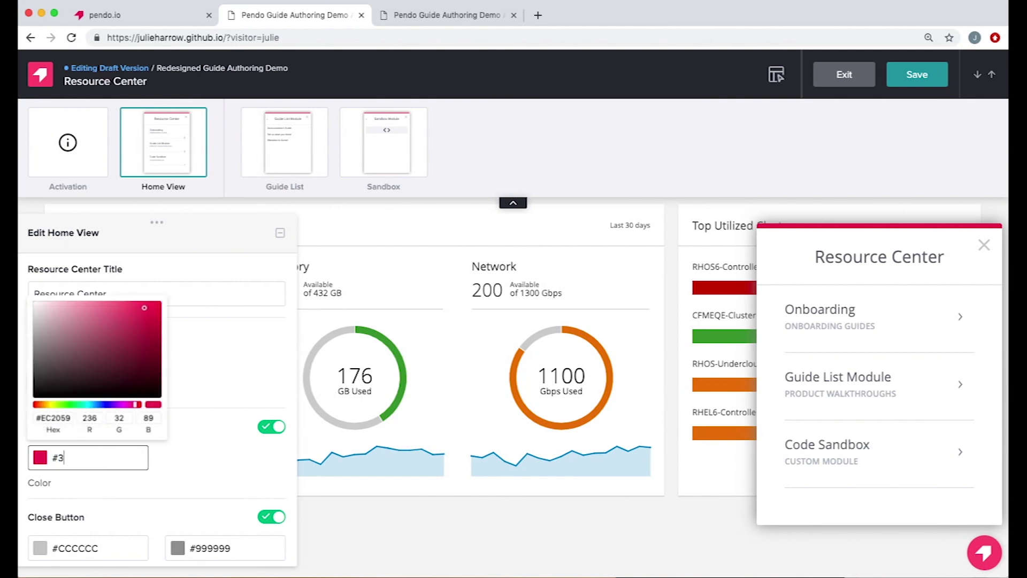
{"action": "type", "text": "9A5DC"}
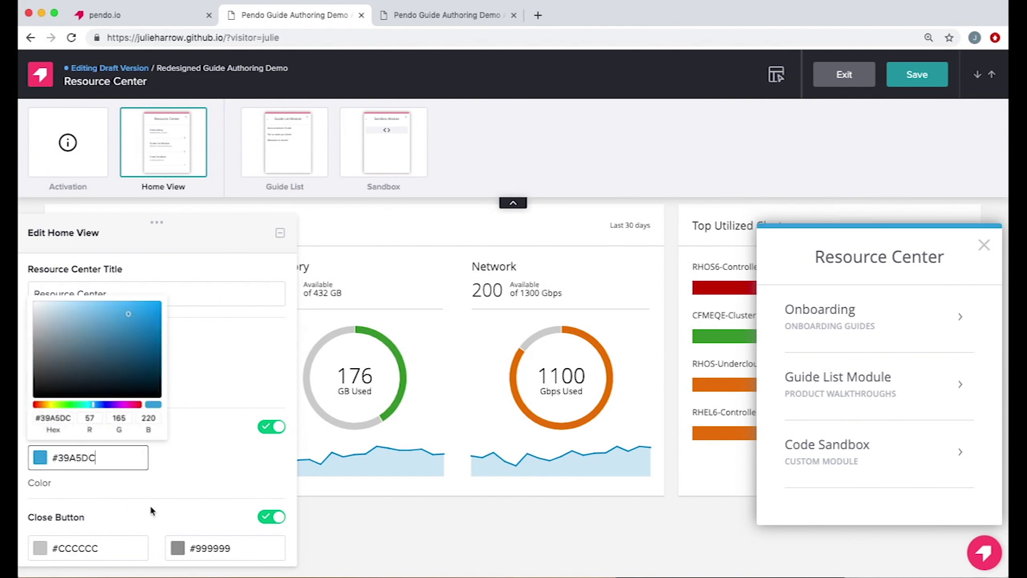
{"action": "left_click", "coordinate": [179, 481]}
- Rename the Guide List Module title to 'Check this out!'
{"action": "scroll", "coordinate": [179, 481], "scroll_direction": "down", "scroll_amount": 5}
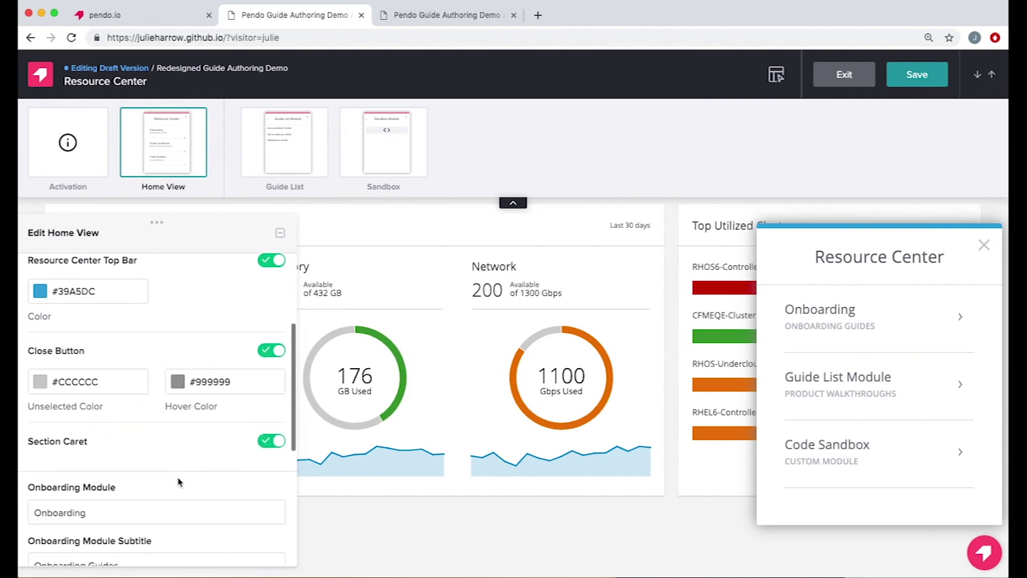
{"action": "scroll", "coordinate": [178, 481], "scroll_direction": "down", "scroll_amount": 2}
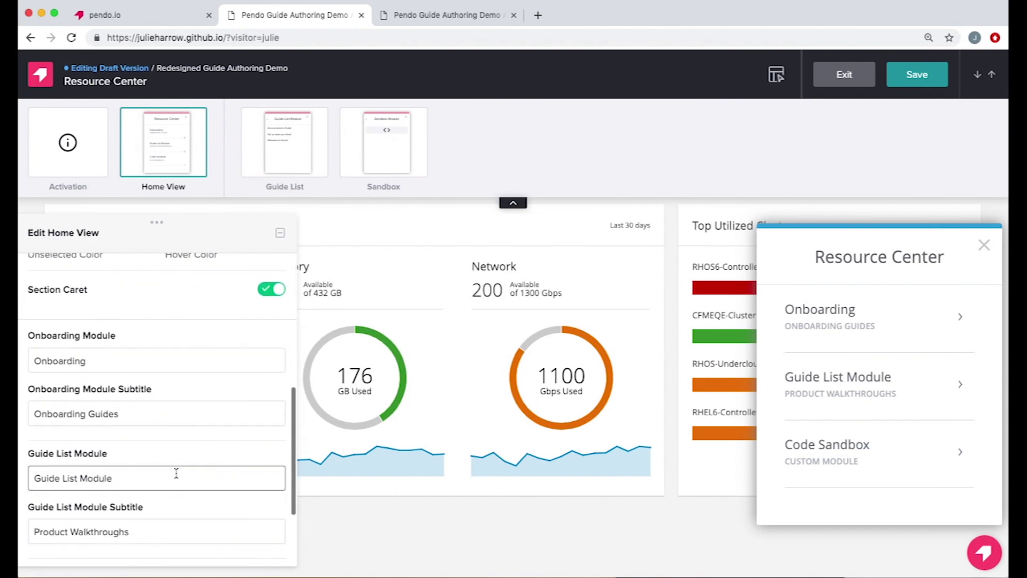
{"action": "scroll", "coordinate": [166, 455], "scroll_direction": "down", "scroll_amount": 1}
{"action": "scroll", "coordinate": [166, 455], "scroll_direction": "down", "scroll_amount": 1}
{"action": "left_click_drag", "start_coordinate": [144, 420], "coordinate": [32, 418]}
{"action": "type", "text": "Che"}
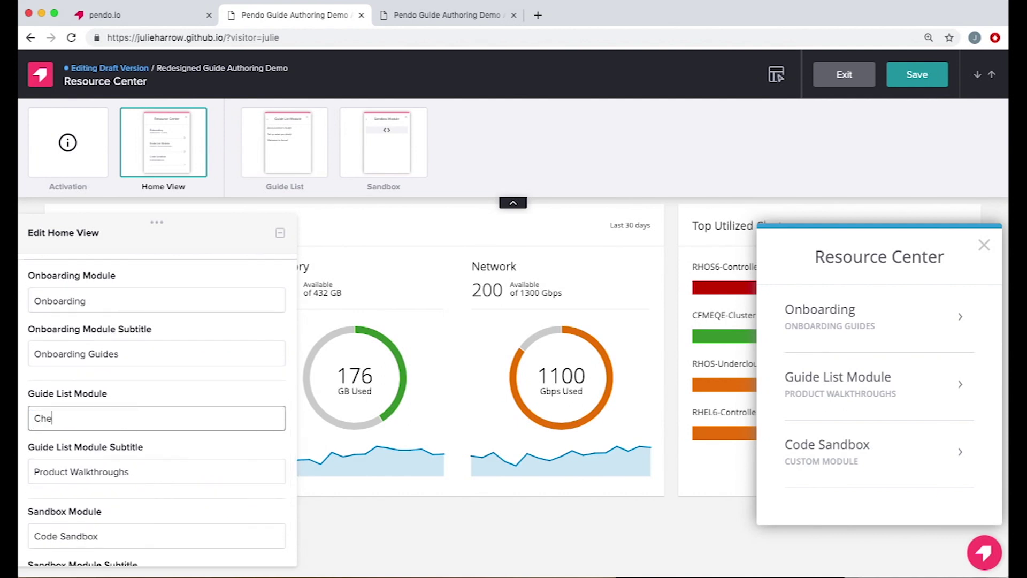
{"action": "type", "text": "ck this out!"}
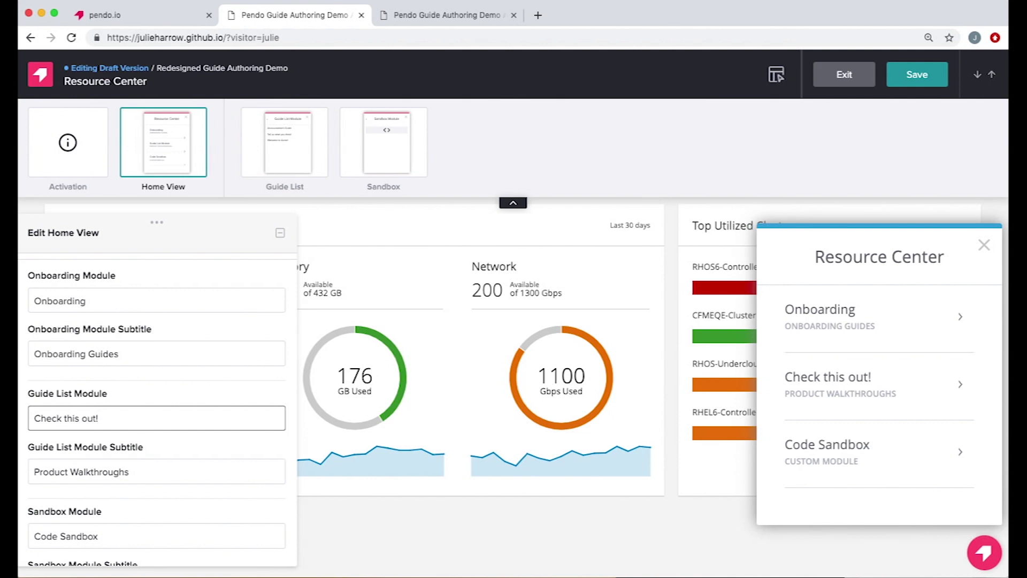
{"action": "scroll", "coordinate": [157, 413], "scroll_direction": "down", "scroll_amount": 1}
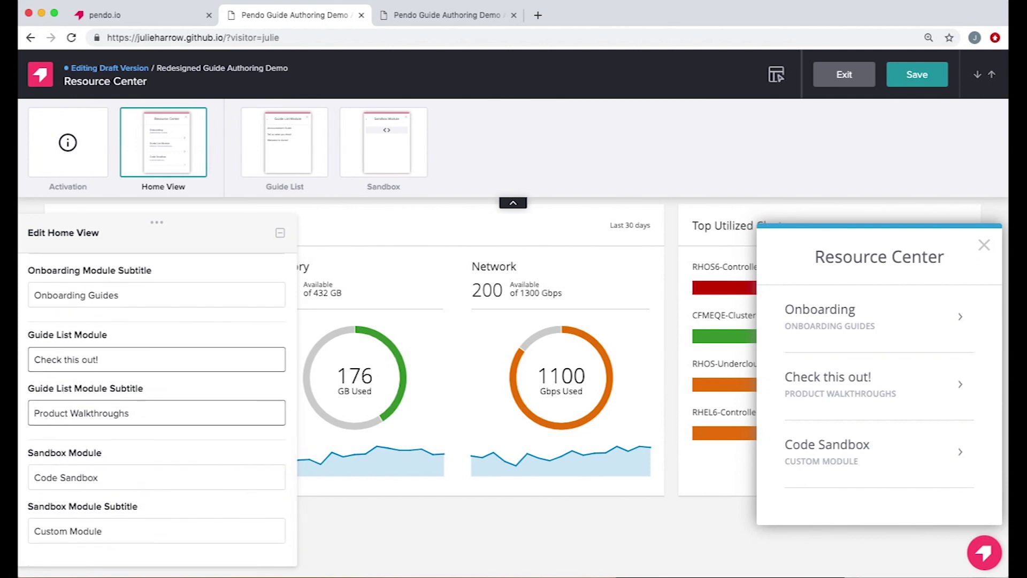
{"action": "scroll", "coordinate": [157, 409], "scroll_direction": "up", "scroll_amount": 6}
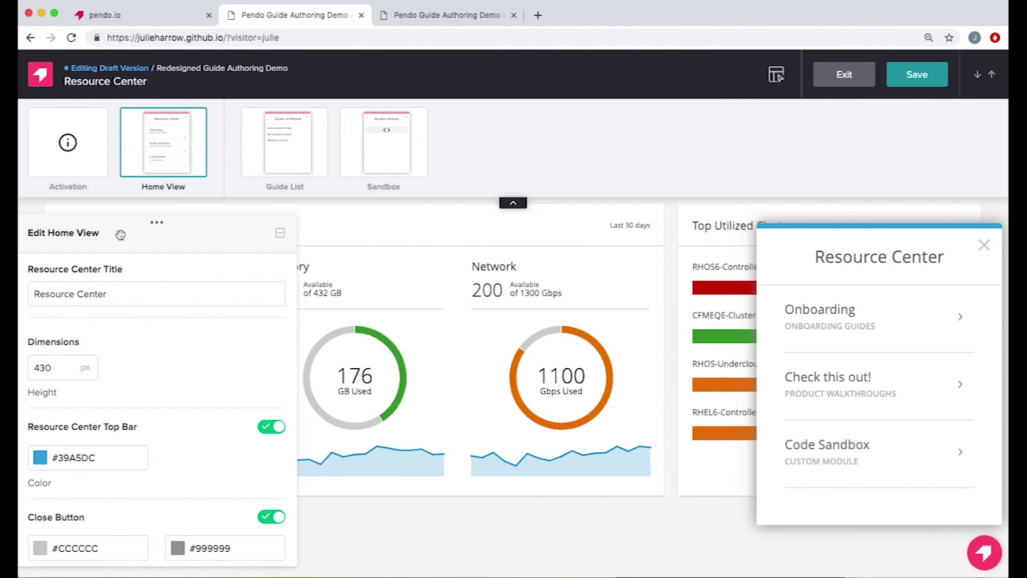
- In the activation badge settings, set the badge colour to #39A5DC and use the question-mark icon
{"action": "left_click", "coordinate": [65, 152]}
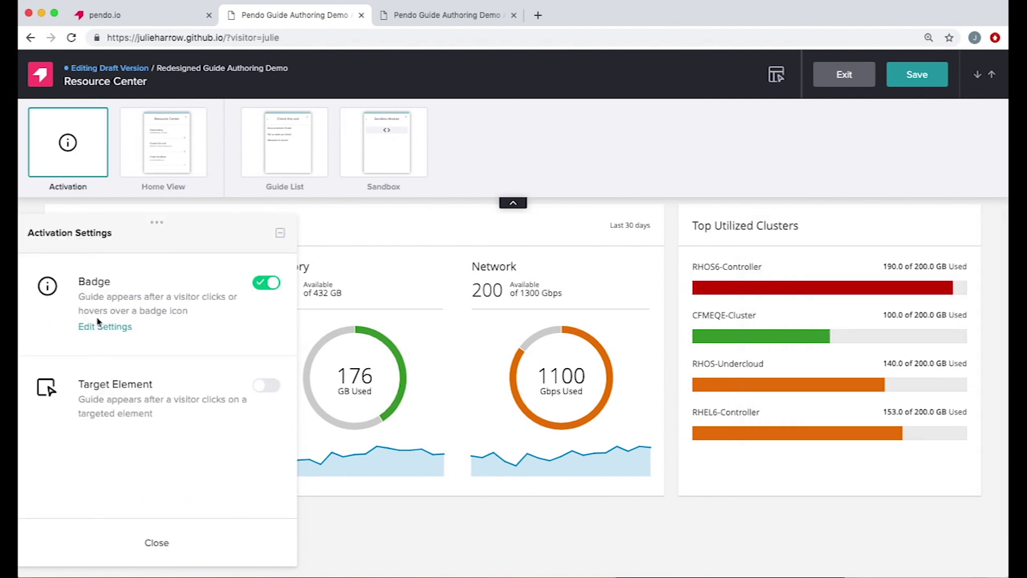
{"action": "left_click", "coordinate": [98, 328]}
{"action": "left_click_drag", "start_coordinate": [195, 339], "coordinate": [257, 340]}
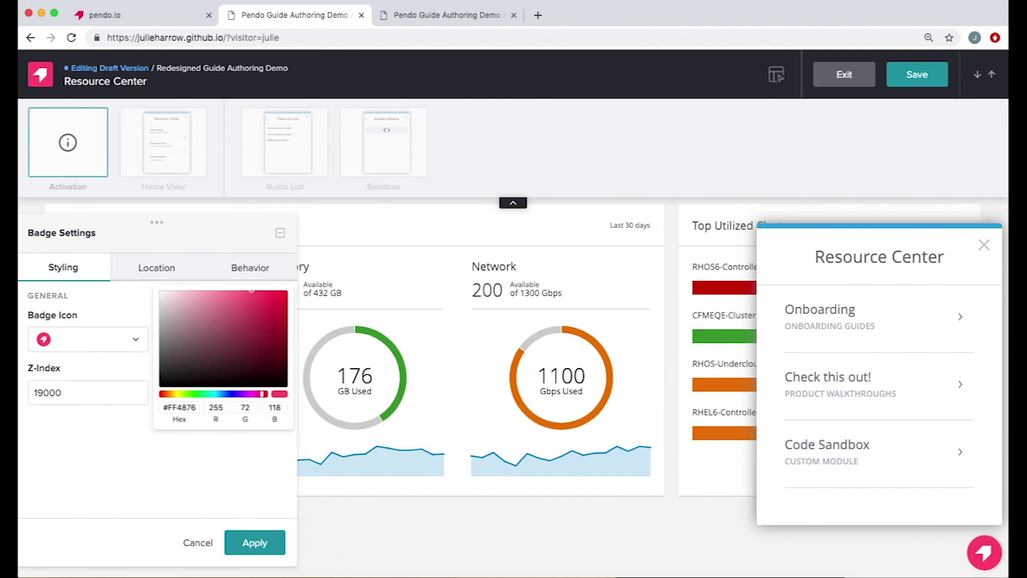
{"action": "type", "text": "39A5DC"}
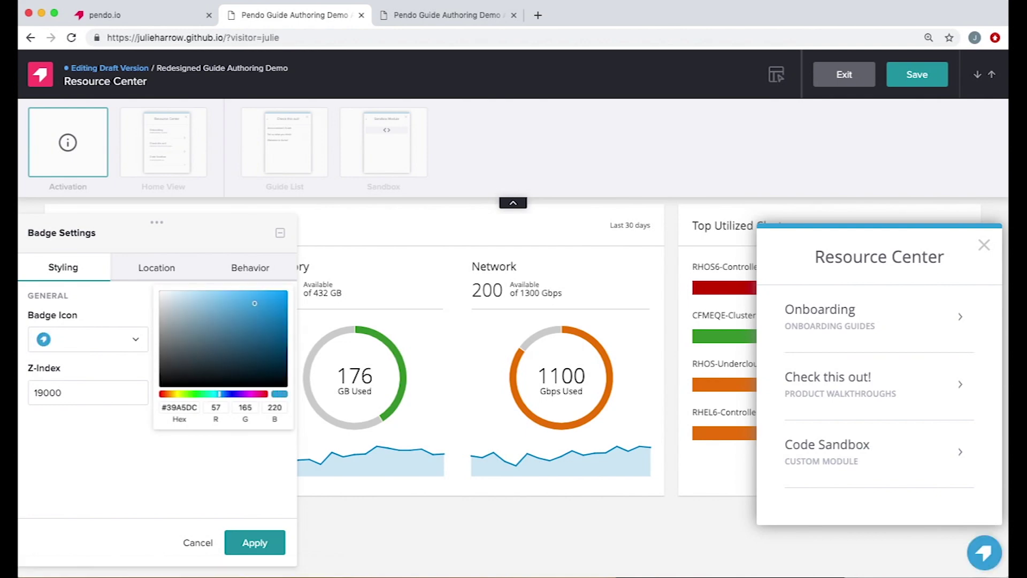
{"action": "left_click", "coordinate": [101, 347]}
{"action": "left_click", "coordinate": [107, 413]}
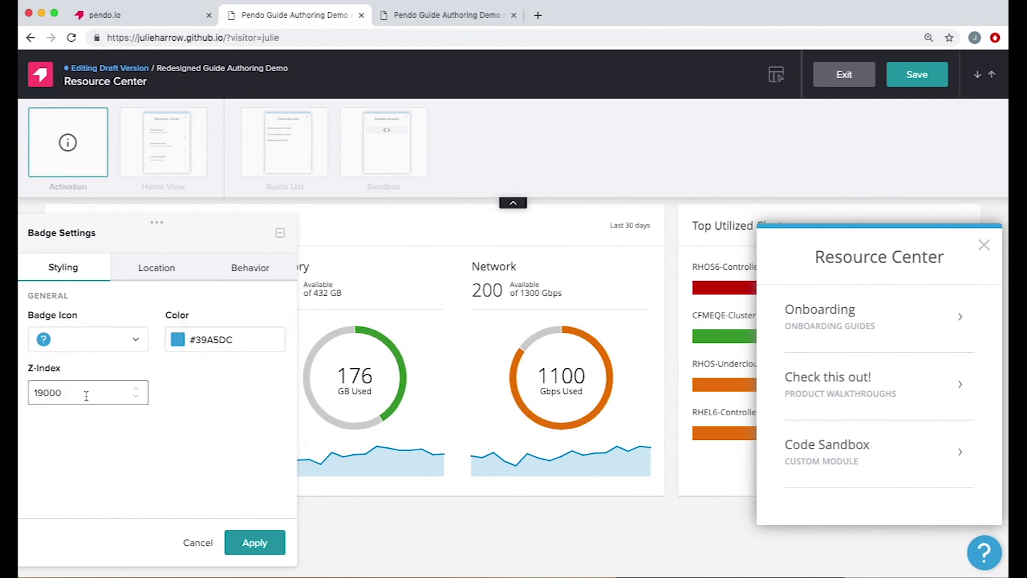
- Apply the new badge styling, return to the home view, and save the Resource Center draft
{"action": "left_click", "coordinate": [246, 541]}
{"action": "left_click", "coordinate": [161, 543]}
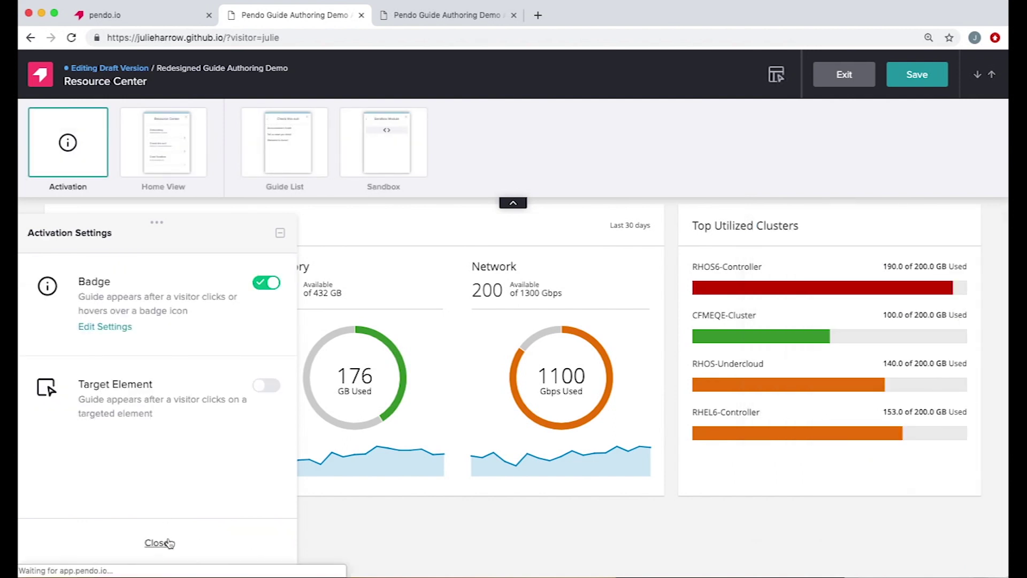
{"action": "left_click_drag", "start_coordinate": [168, 222], "coordinate": [546, 222]}
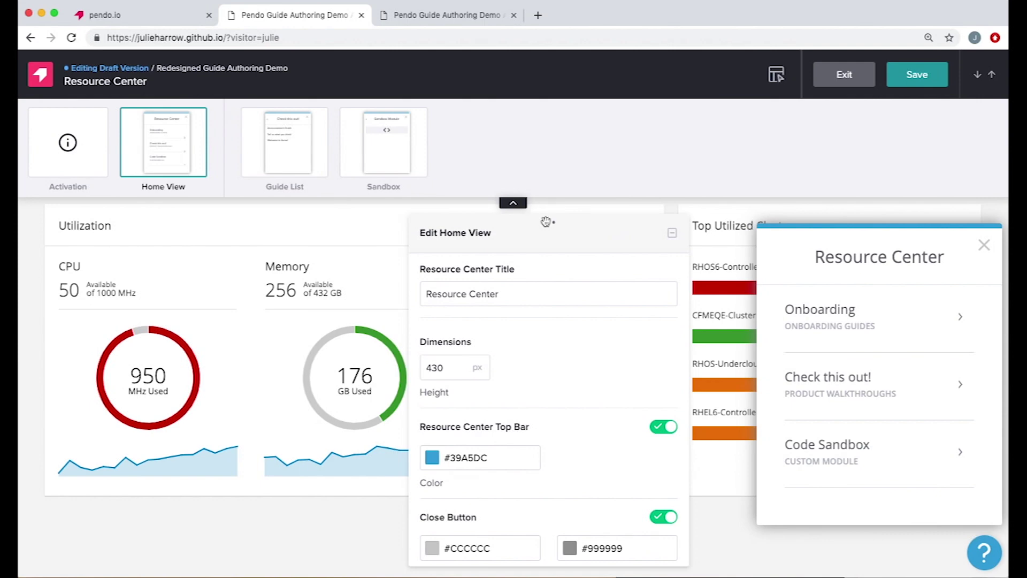
{"action": "left_click", "coordinate": [909, 76]}
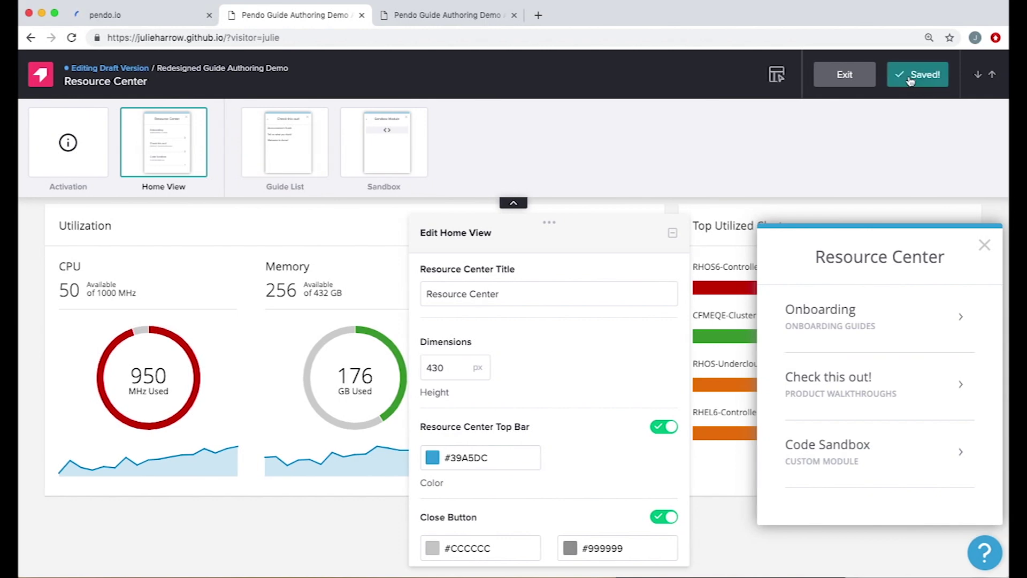
- Push the Resource Center to staging without staging setup, then publish it to production
{"action": "left_click", "coordinate": [116, 16]}
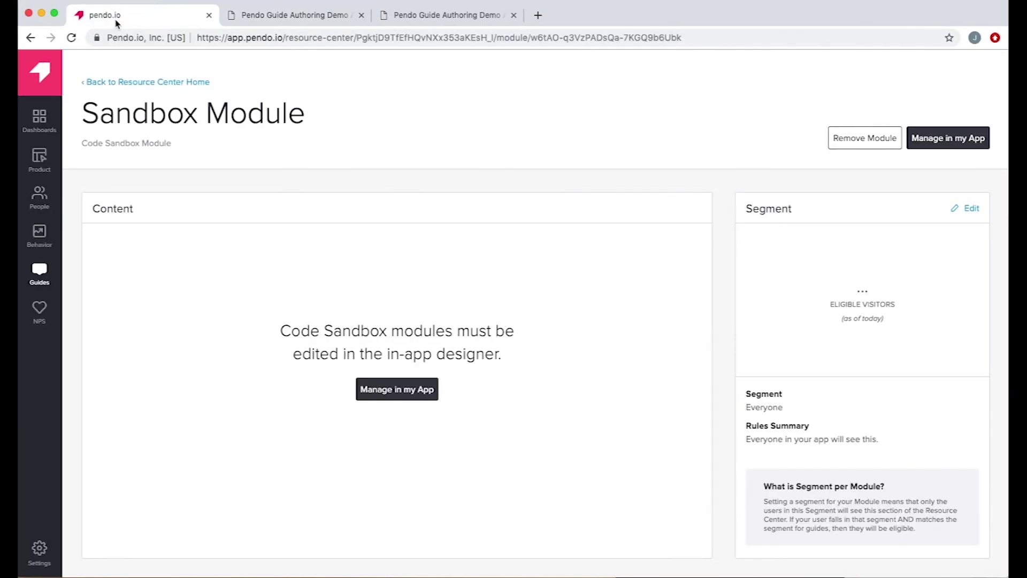
{"action": "left_click", "coordinate": [112, 84]}
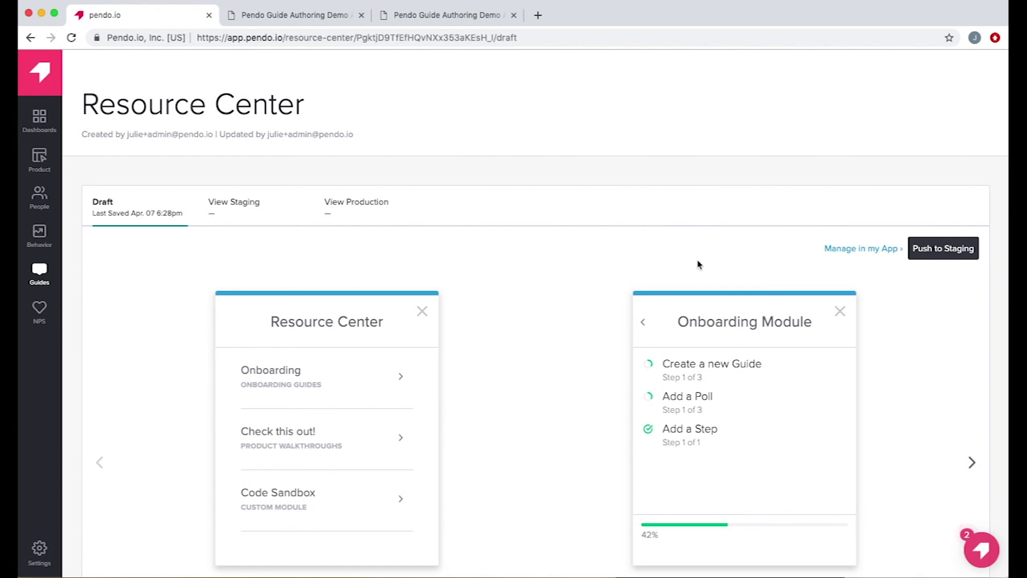
{"action": "left_click", "coordinate": [923, 256]}
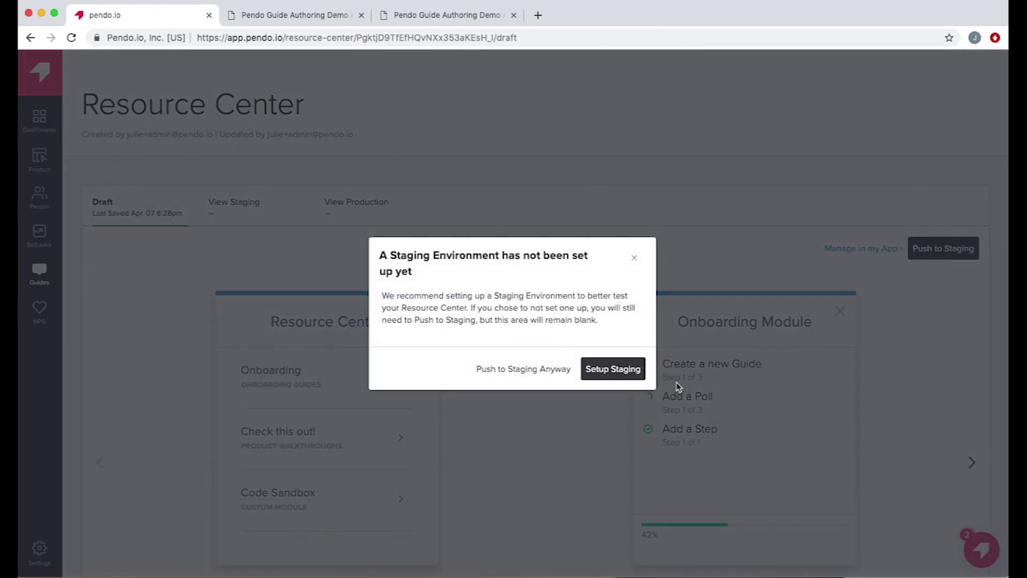
{"action": "left_click", "coordinate": [568, 377]}
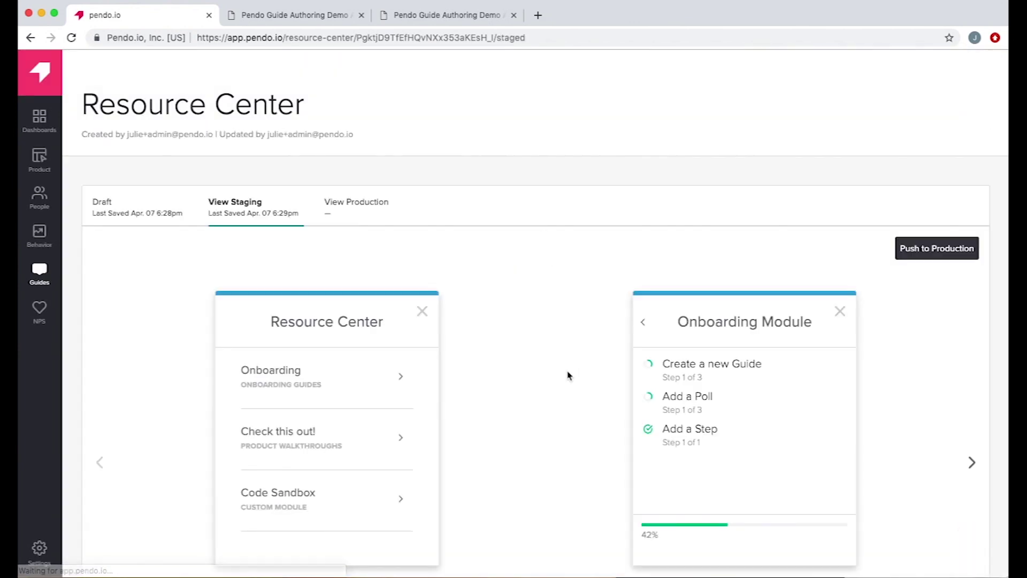
{"action": "left_click", "coordinate": [935, 249]}
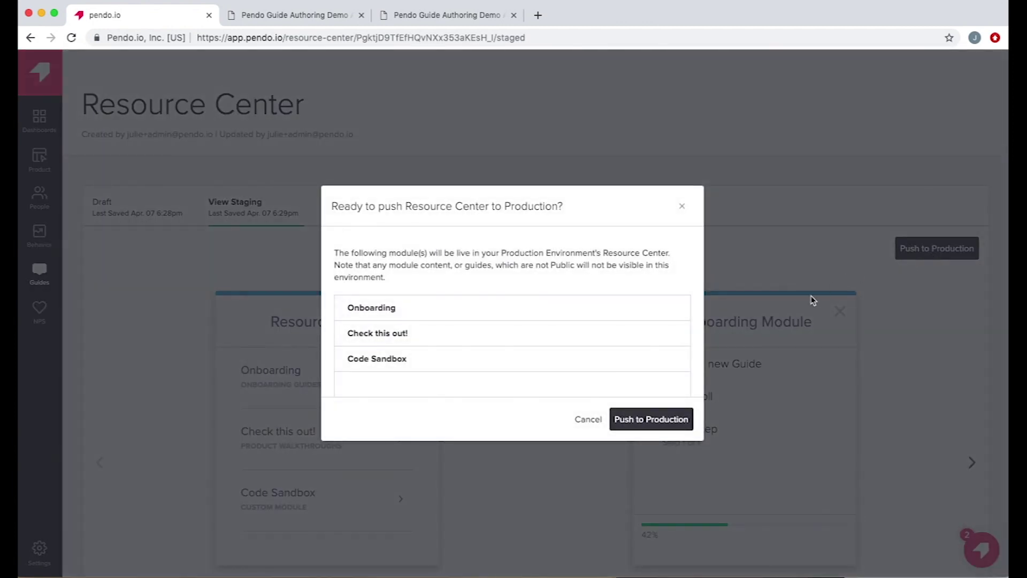
{"action": "left_click", "coordinate": [663, 425]}
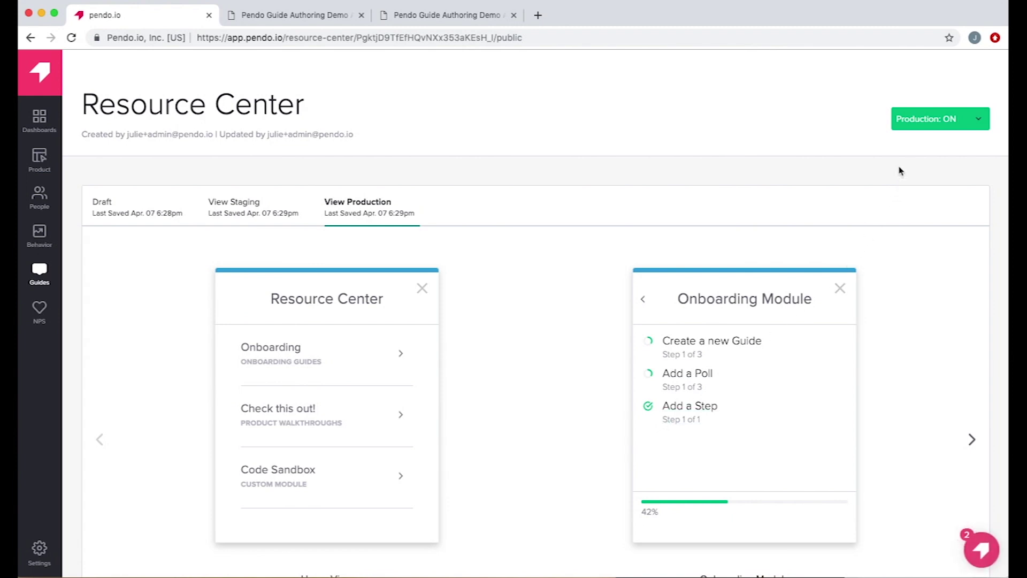
- Switch the Resource Center from Production: ON to Production: OFF and confirm Turn Off
{"action": "scroll", "coordinate": [908, 143], "scroll_direction": "down", "scroll_amount": 1}
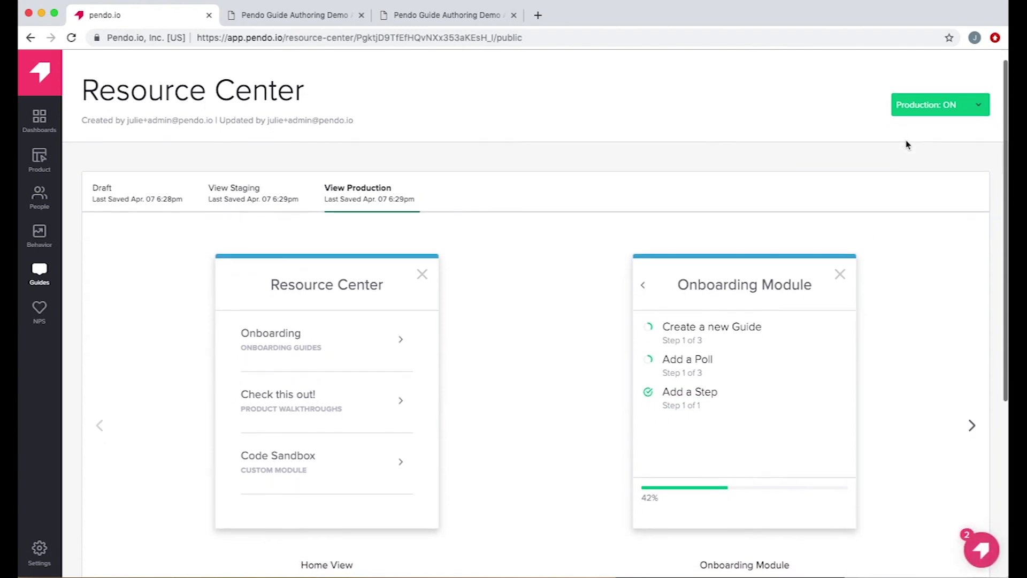
{"action": "left_click", "coordinate": [912, 114]}
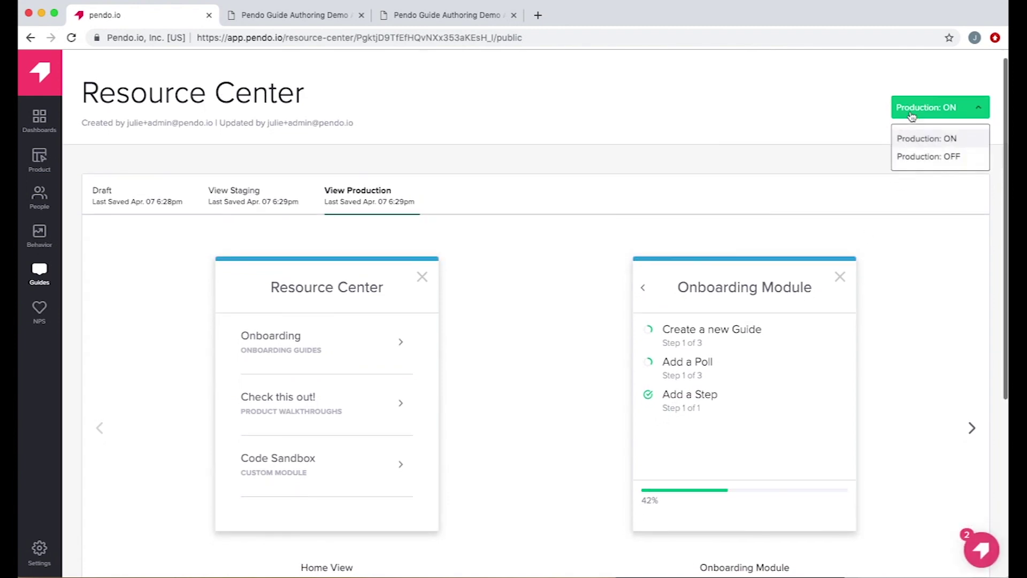
{"action": "left_click", "coordinate": [925, 157]}
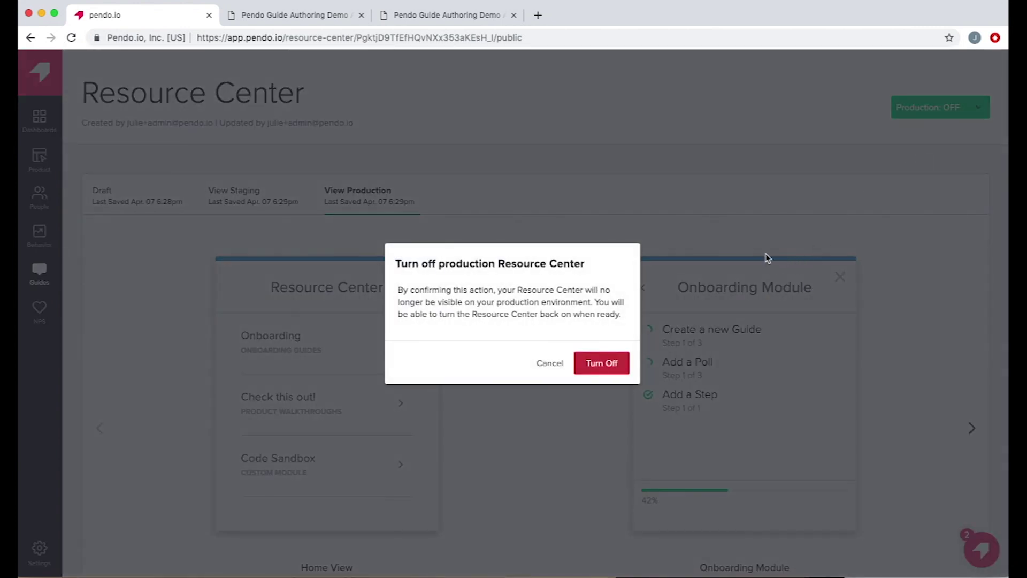
{"action": "left_click", "coordinate": [603, 364]}
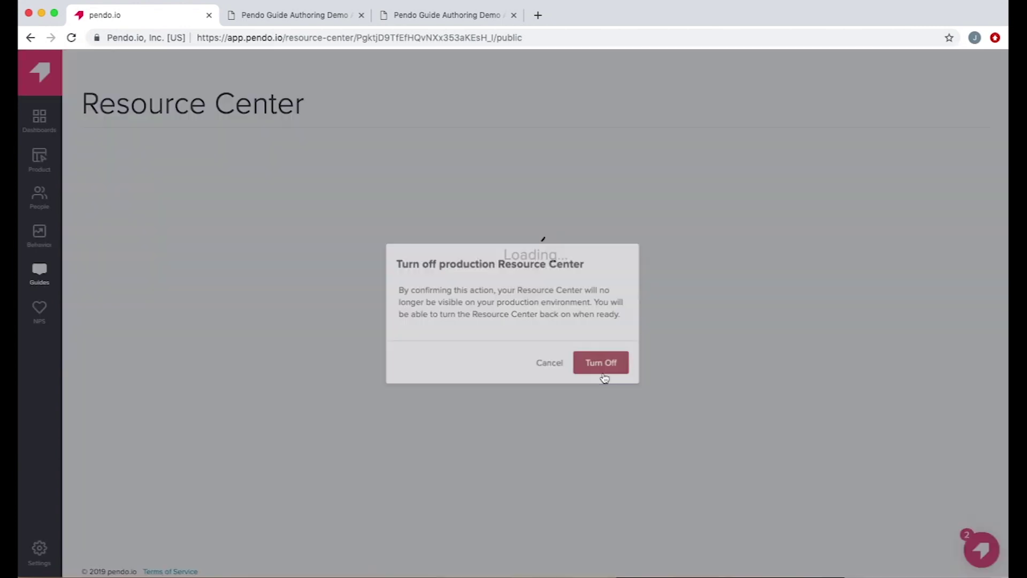